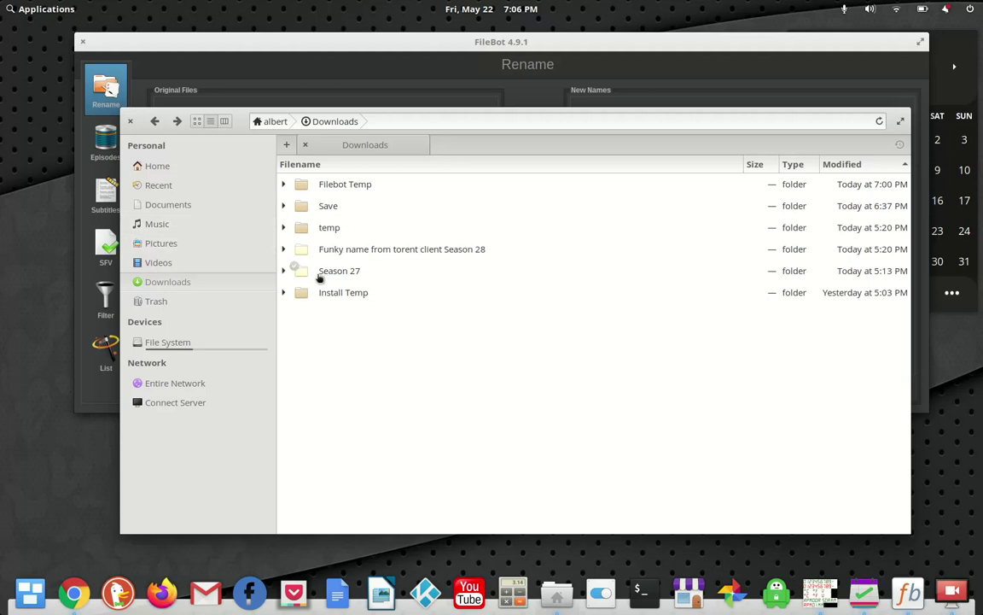
Rename the folder "Funky name from torent client Season 28" in Downloads to "Season 28"
left_click(372, 248)
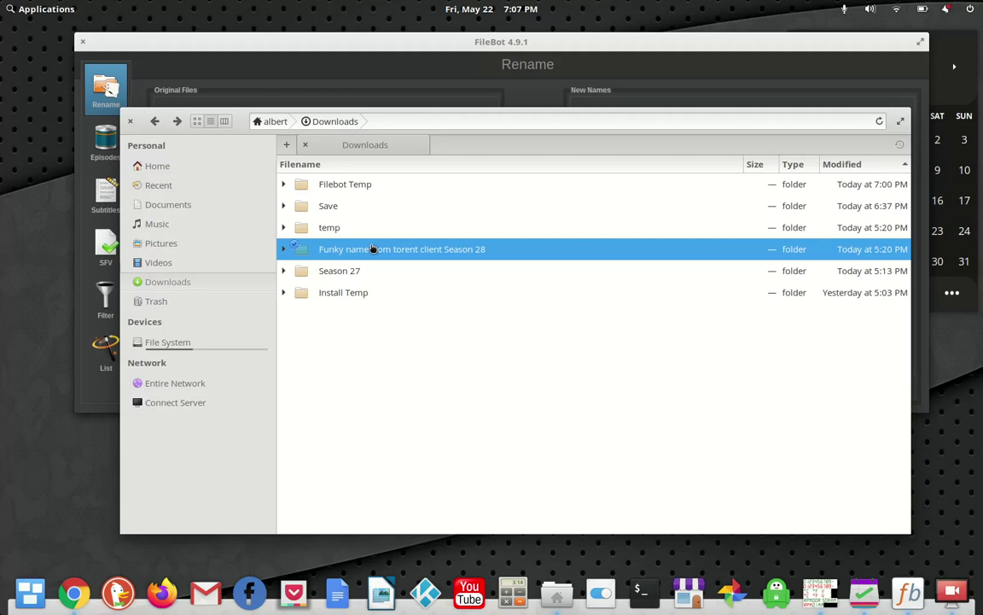
key("Down")
key("Up")
key("F2")
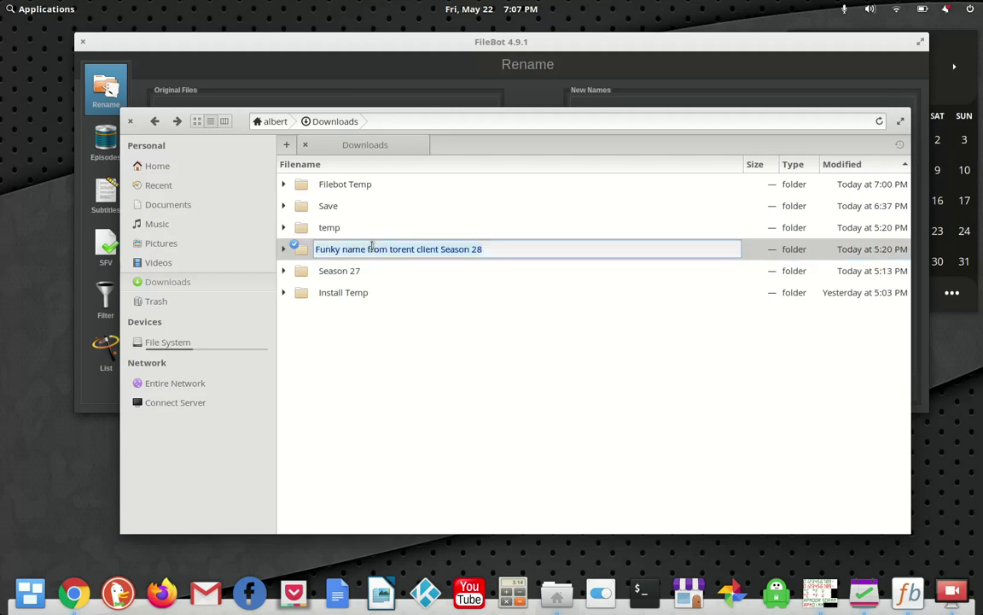
key("Home")
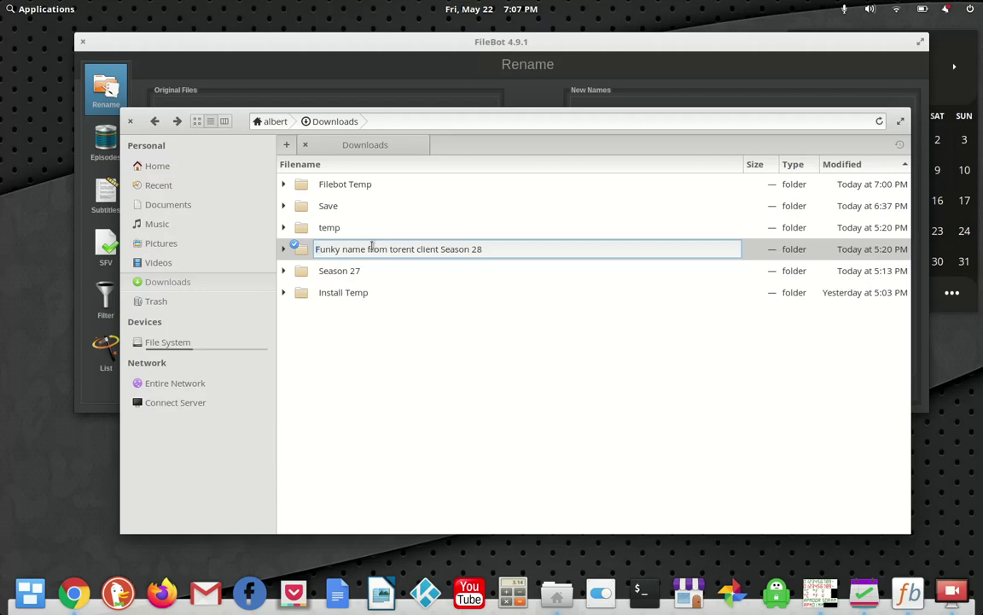
key("ctrl+shift+Right")
key("ctrl+shift+Right")
key("ctrl+shift+Right")
key("ctrl+shift+Right")
key("ctrl+shift+Right")
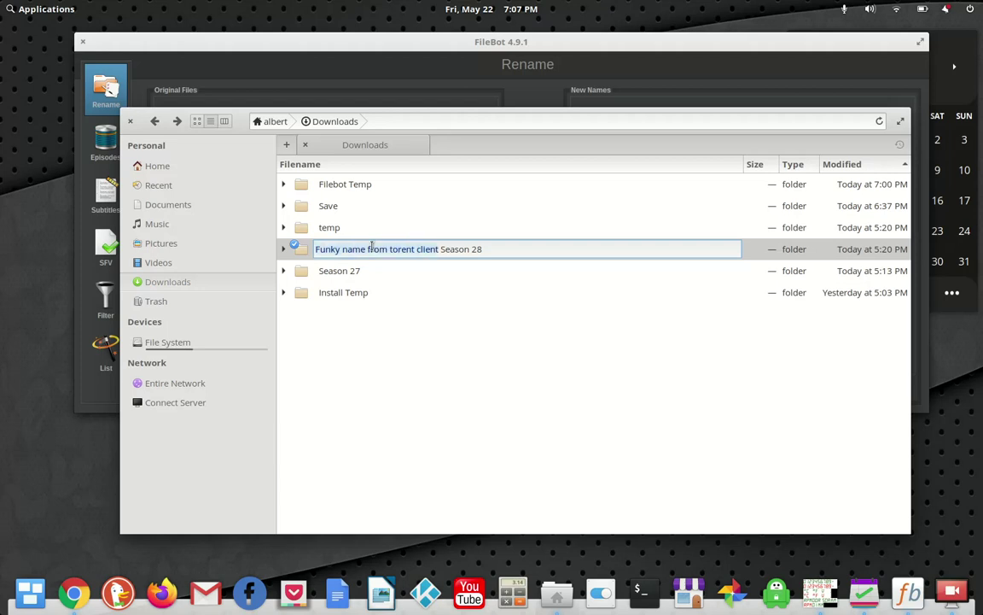
key("Delete")
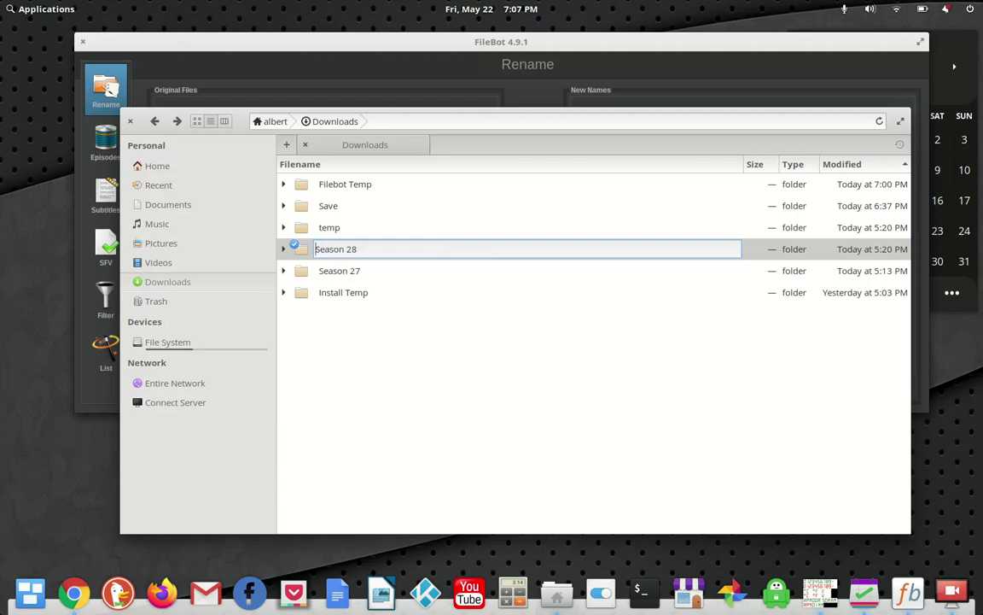
key("Return")
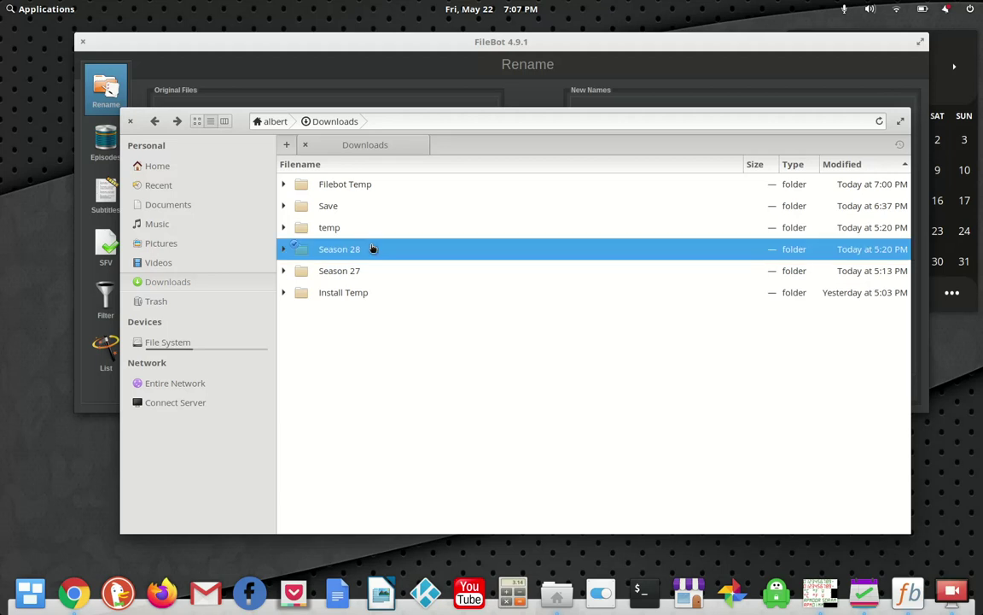
Move the Season 27 and Season 28 folders from Downloads into the The Simpsons folder inside Filebot Temp
key("Down")
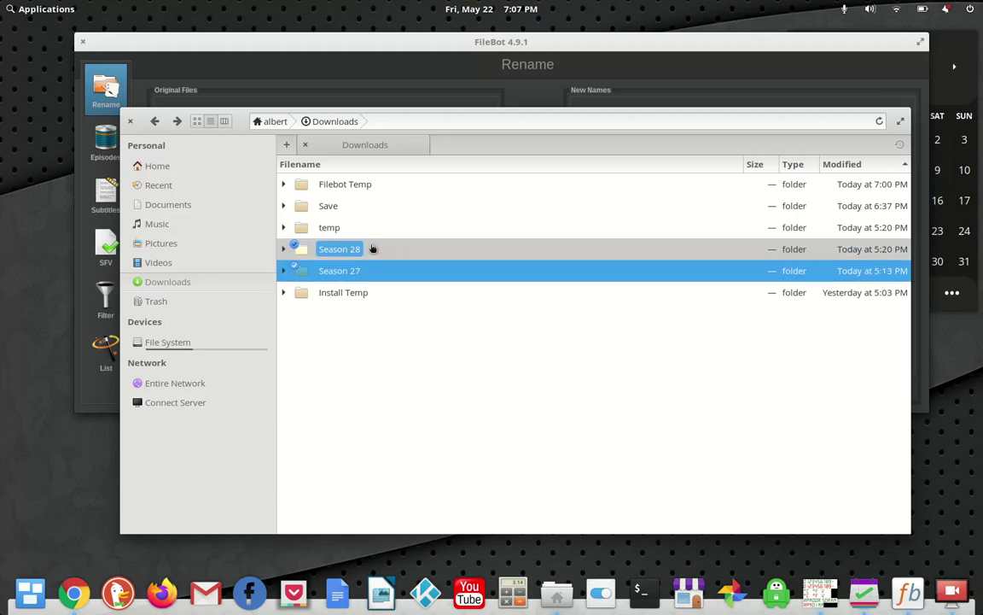
key("Up")
key("Up")
key("Up")
key("Up")
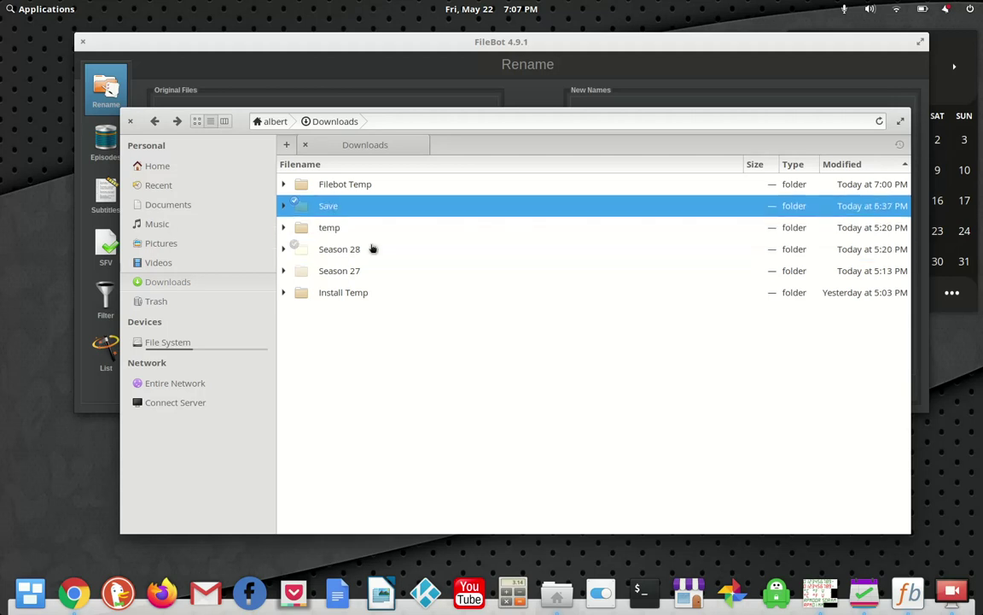
key("Return")
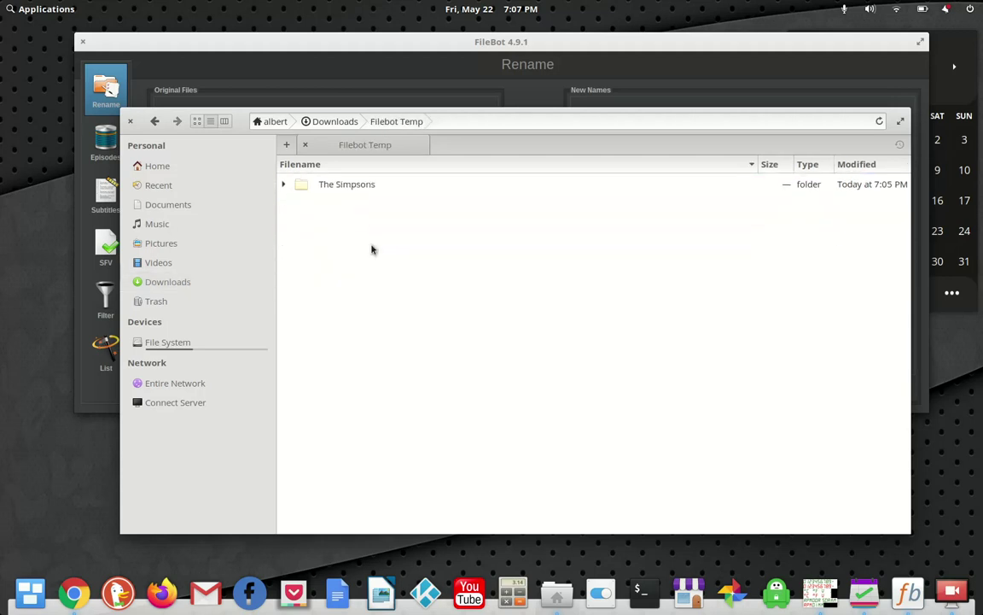
key("Down")
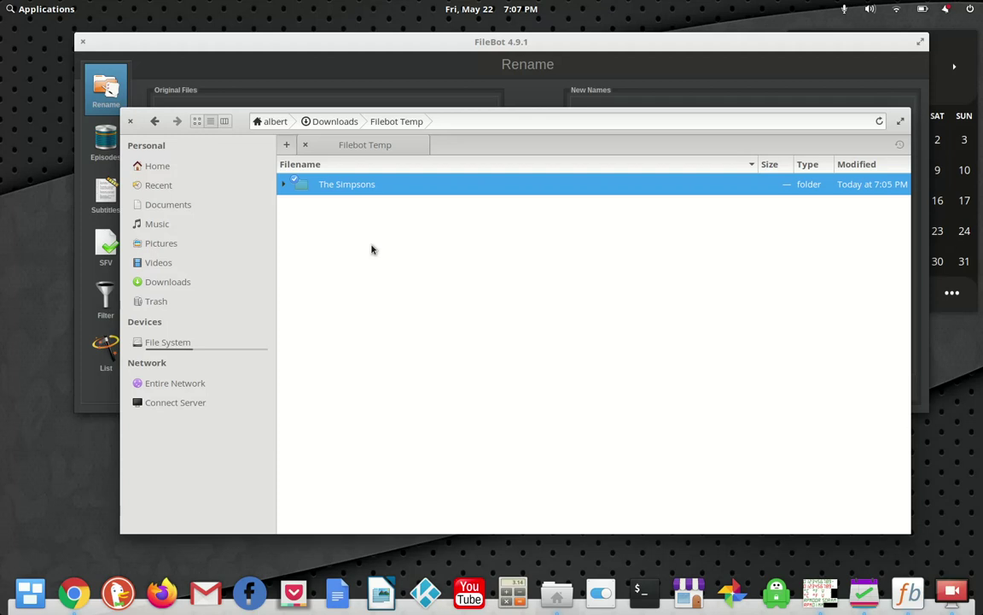
key("Return")
key("ctrl+v")
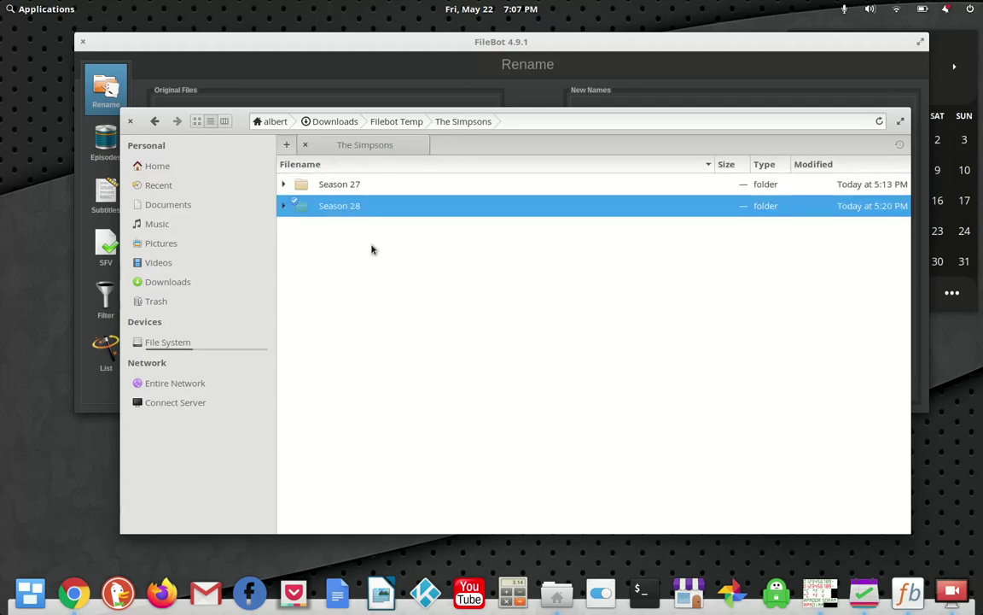
Examine the episode file names inside the Season 27 and Season 28 folders
key("Up")
key("Return")
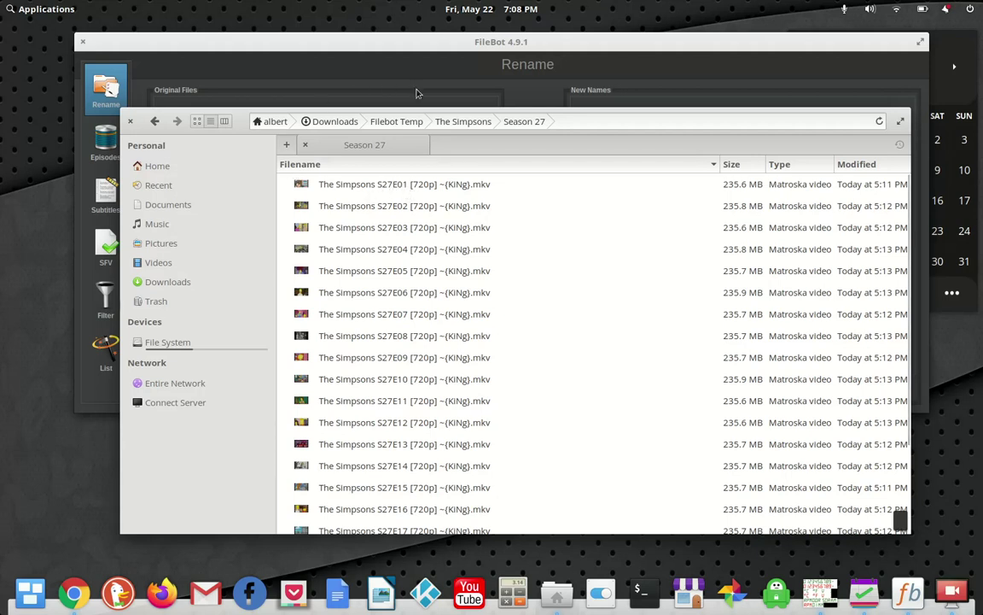
left_click(449, 121)
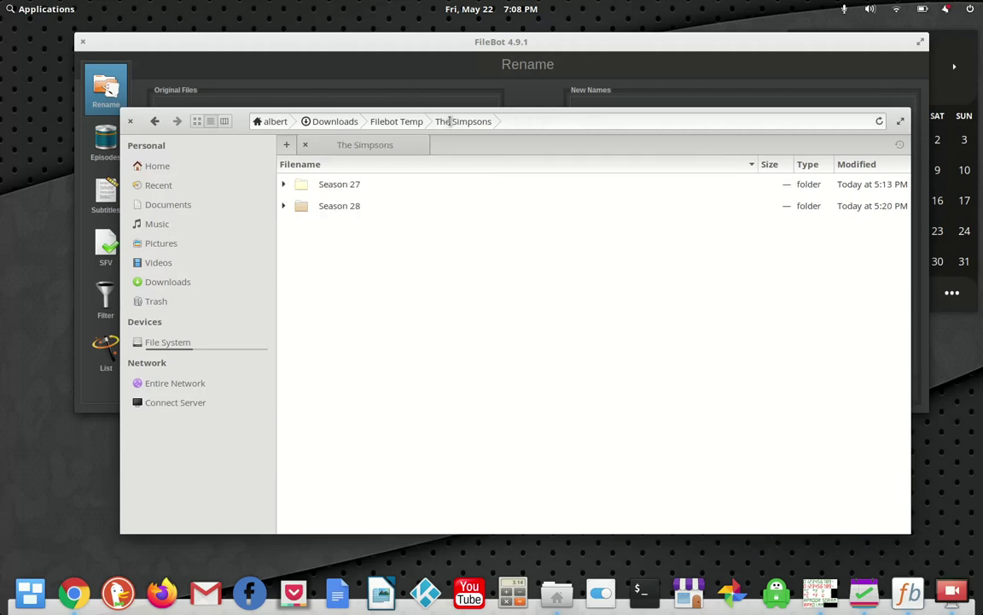
left_click(353, 207)
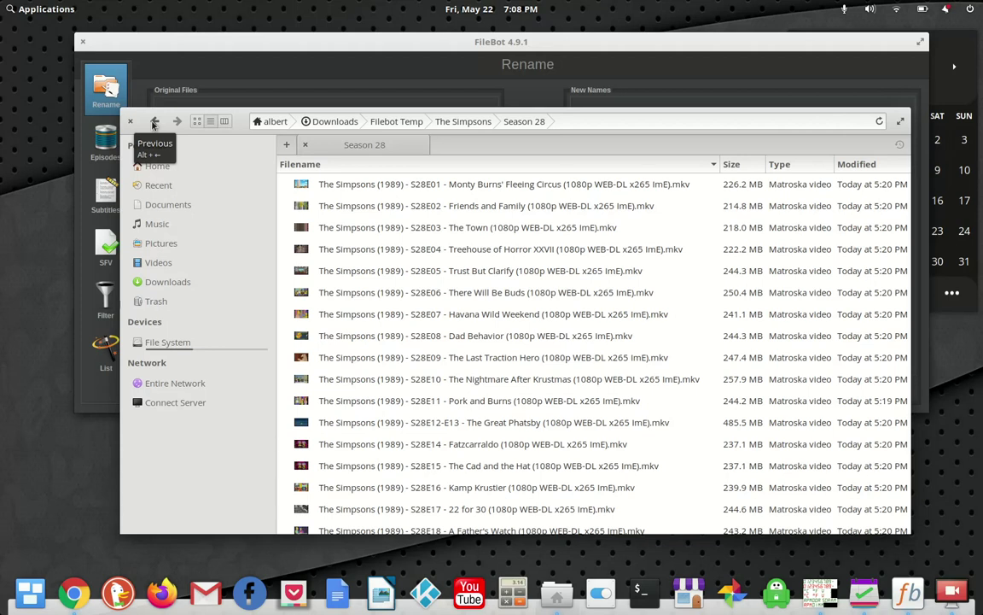
Switch to FileBot and load the Downloads/Filebot Temp/The Simpsons folder as the original files for renaming
left_click(350, 45)
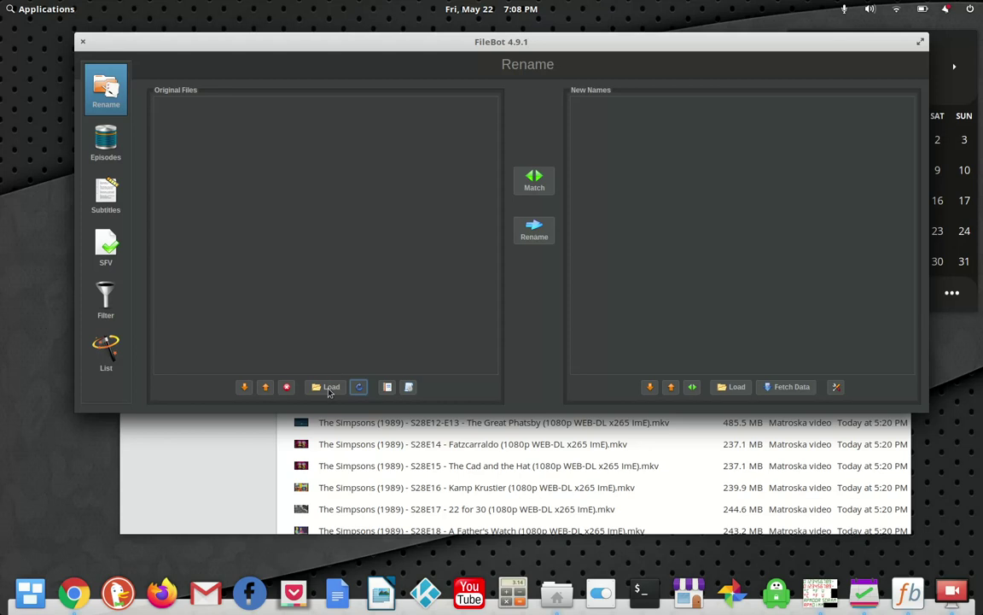
left_click(329, 389)
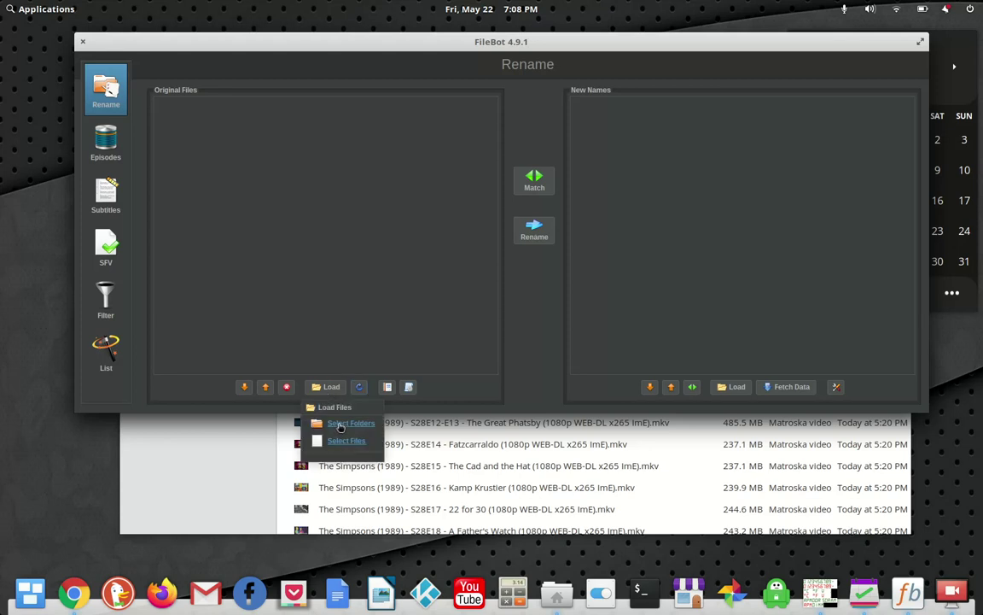
left_click(340, 427)
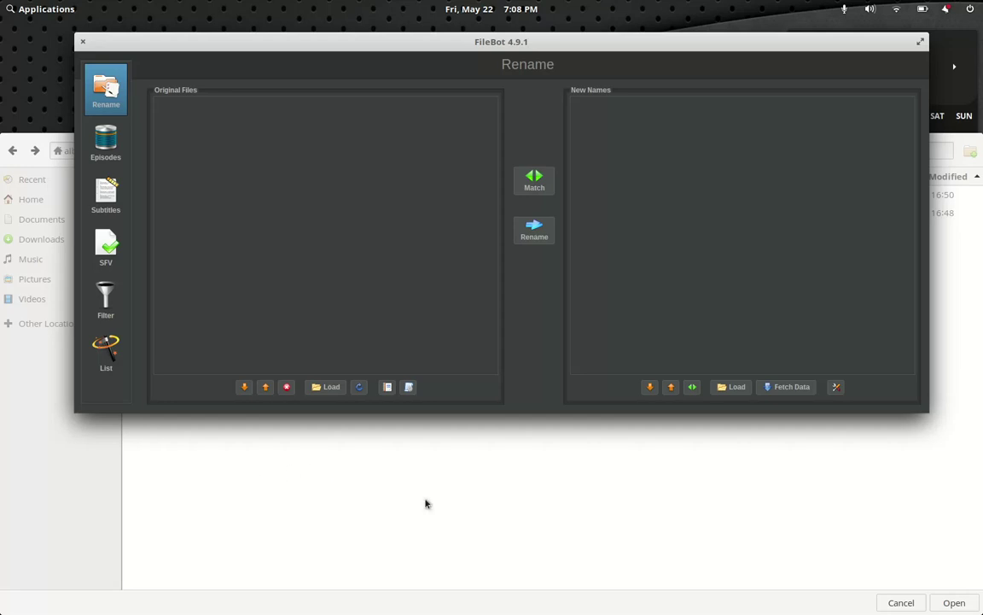
left_click(360, 501)
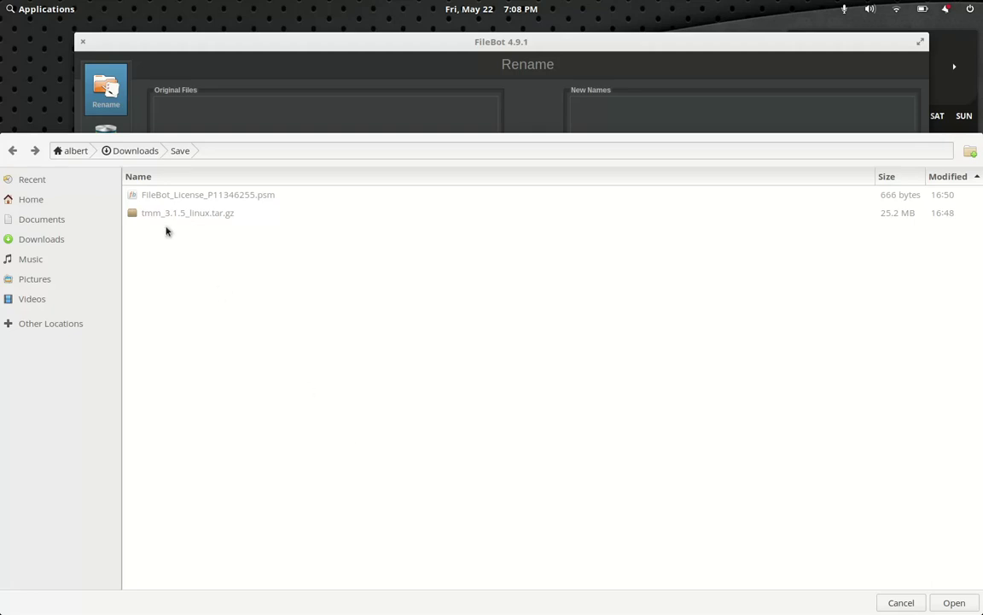
left_click(136, 151)
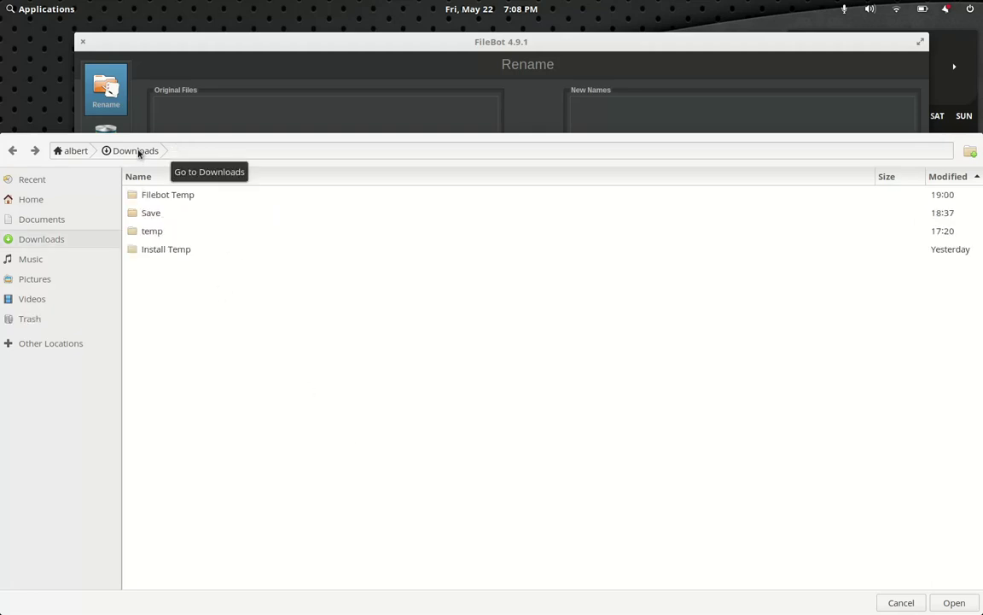
double_click(173, 195)
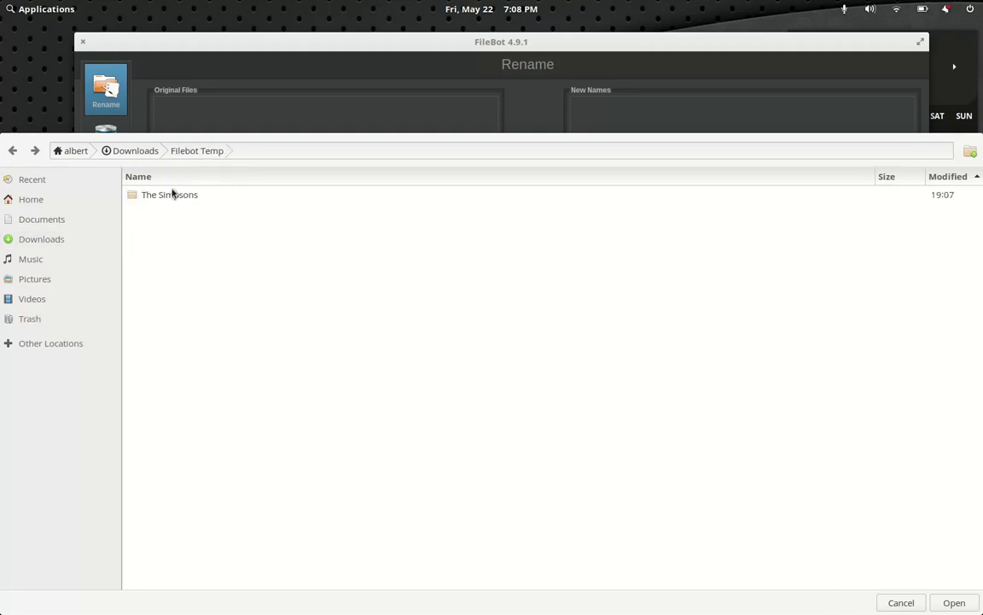
double_click(171, 196)
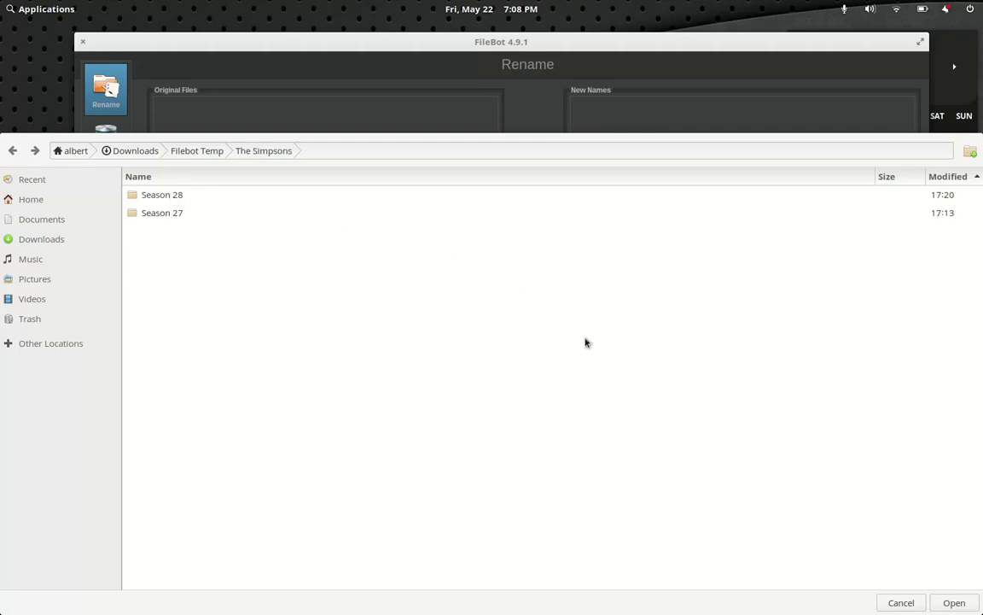
left_click(947, 603)
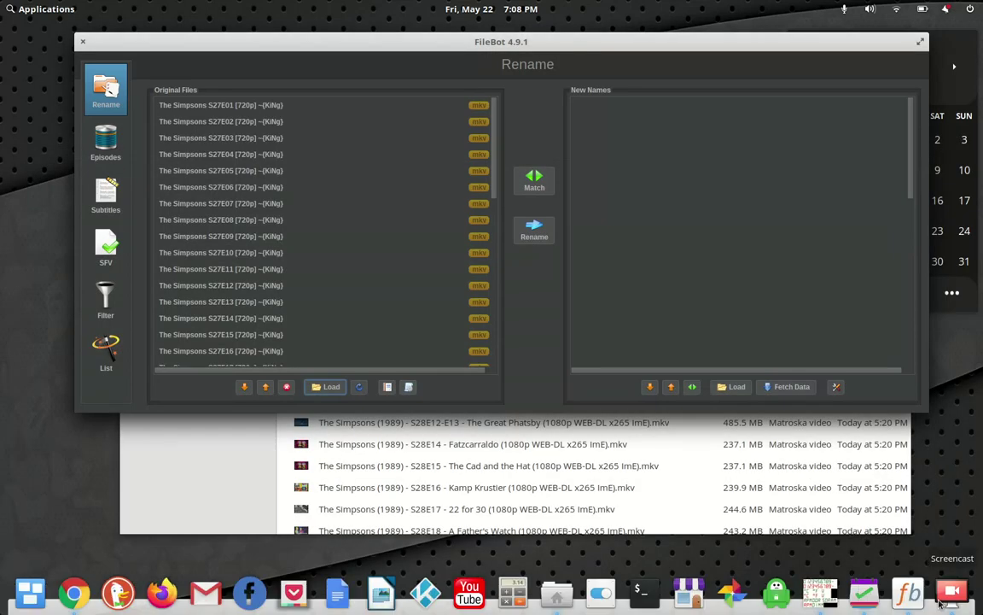
left_click_drag(494, 114, 490, 259)
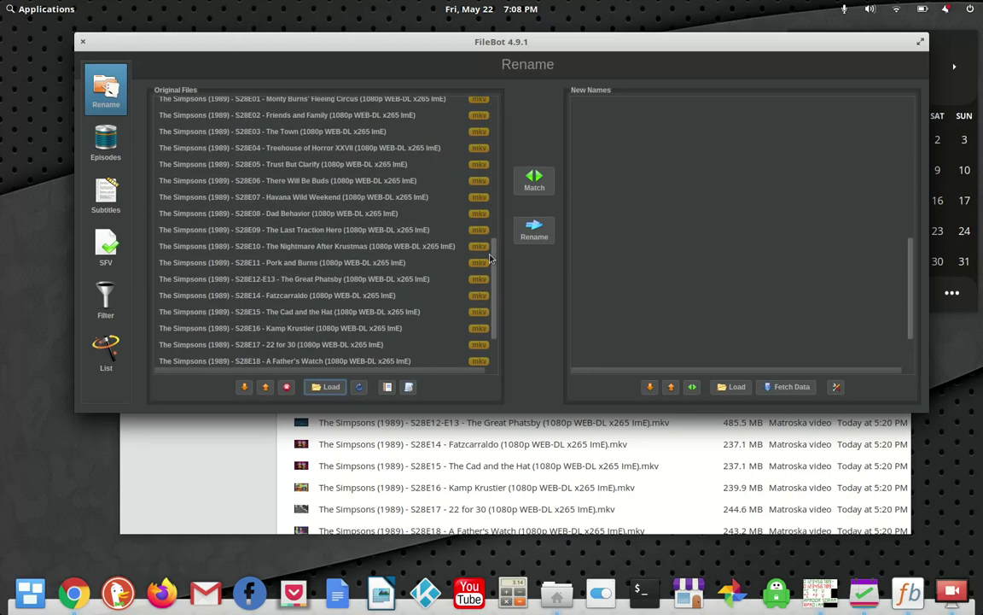
Match the loaded files against TheTVDB in episode mode and compare both names of the double episode S28E12-E13
left_click(539, 181)
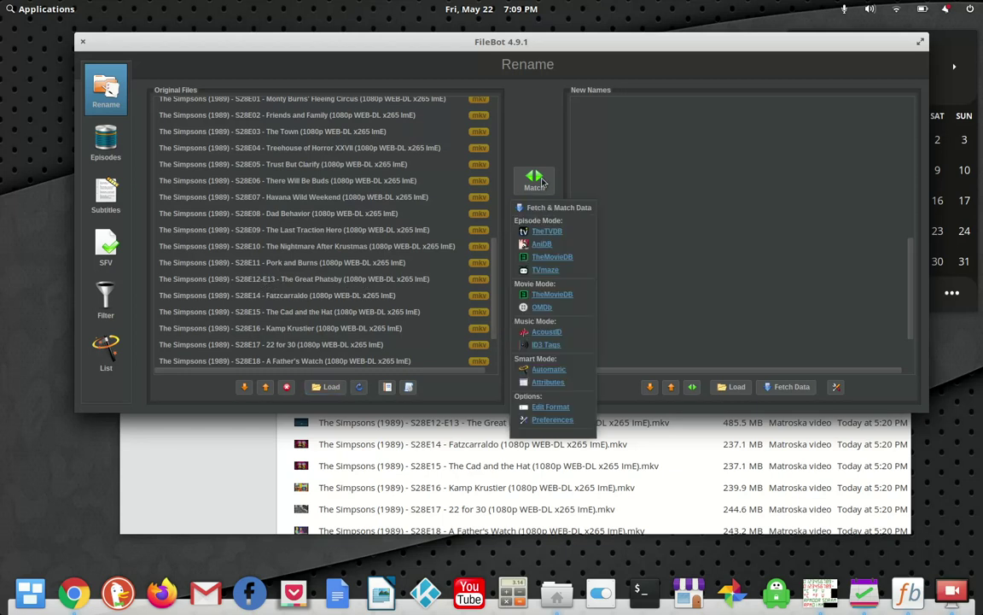
left_click(545, 233)
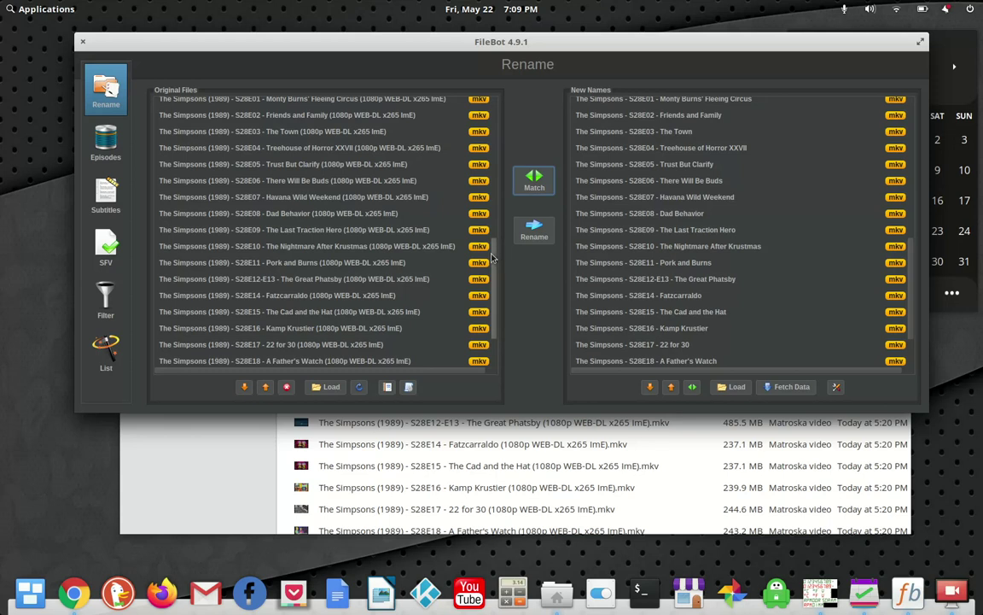
left_click(313, 285)
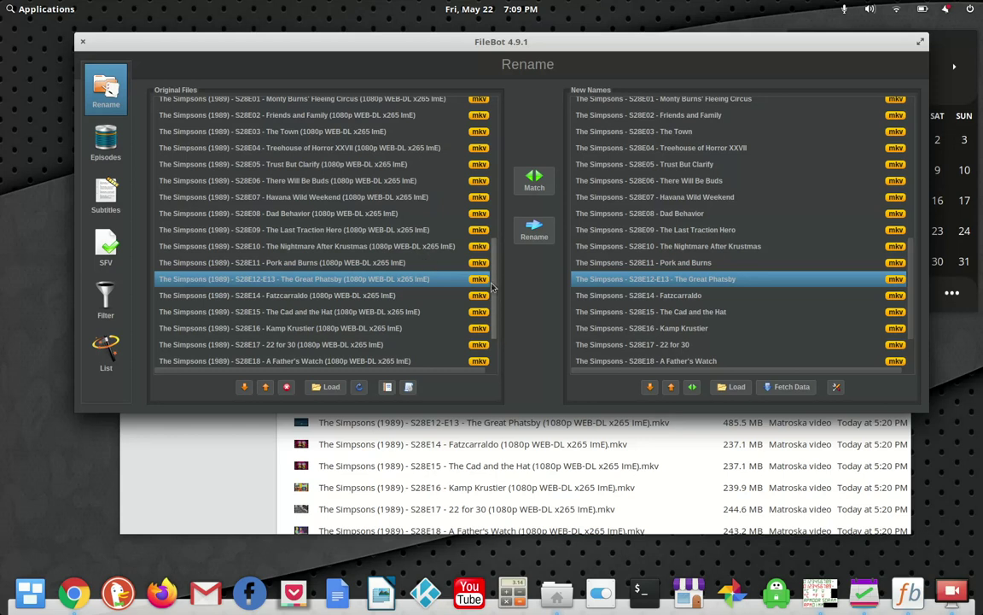
left_click_drag(492, 288, 493, 127)
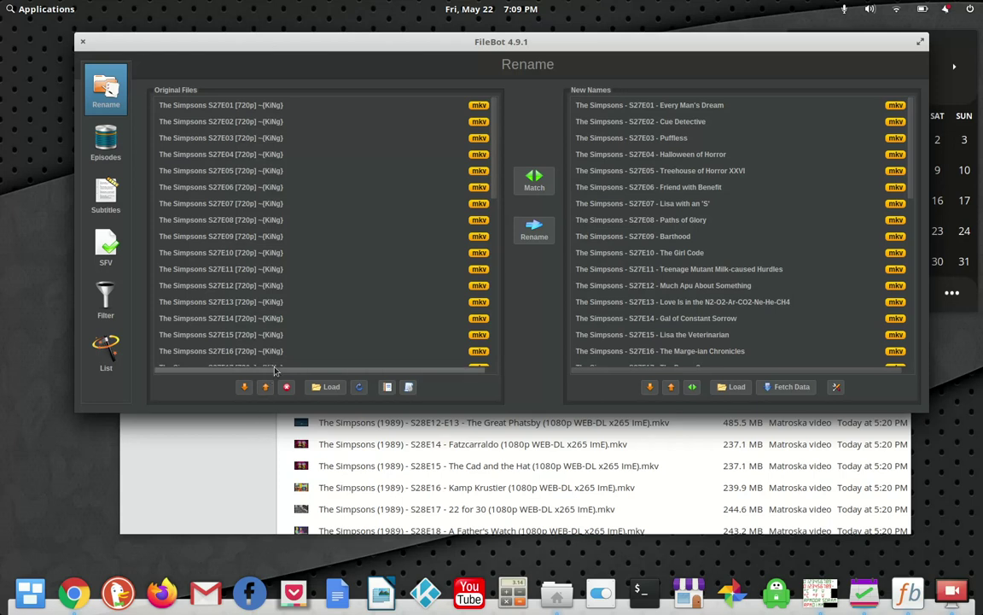
Check the matched name pairs in FileBot through the end of season 28 and rename all the files
left_click(248, 435)
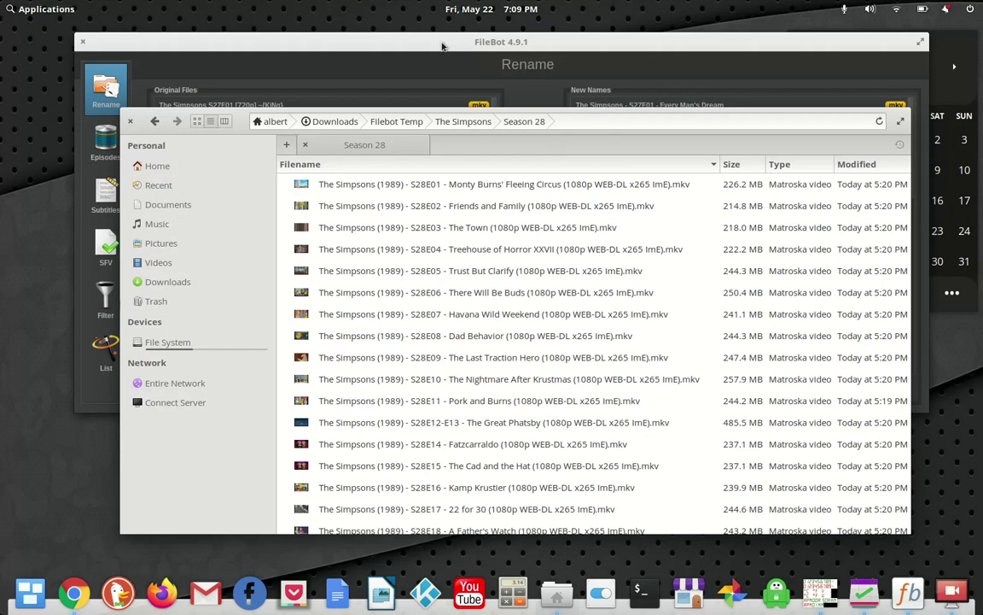
left_click(400, 42)
left_click_drag(492, 126, 492, 200)
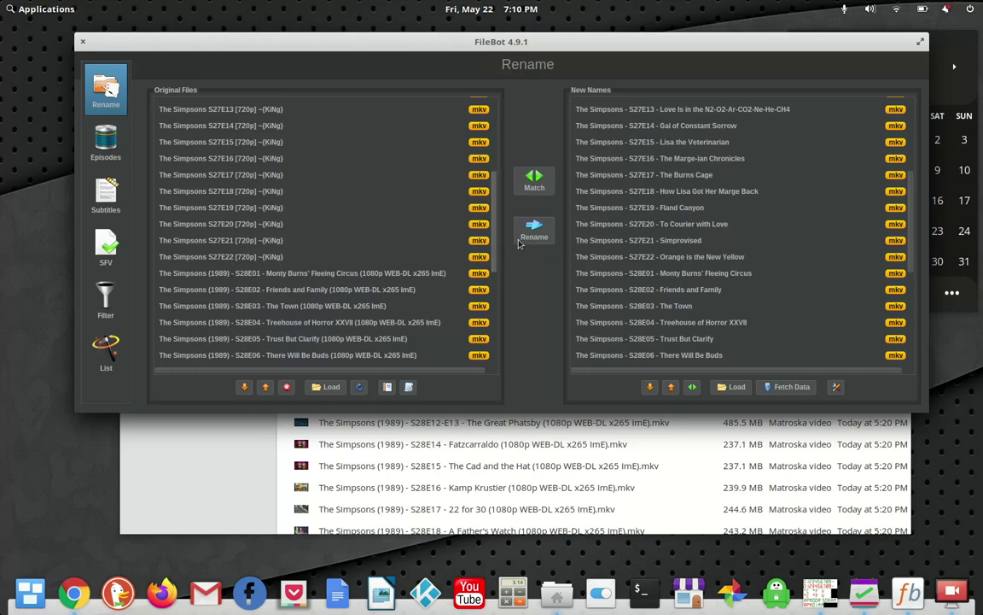
scroll(489, 269, "down", 3)
left_click_drag(489, 270, 485, 347)
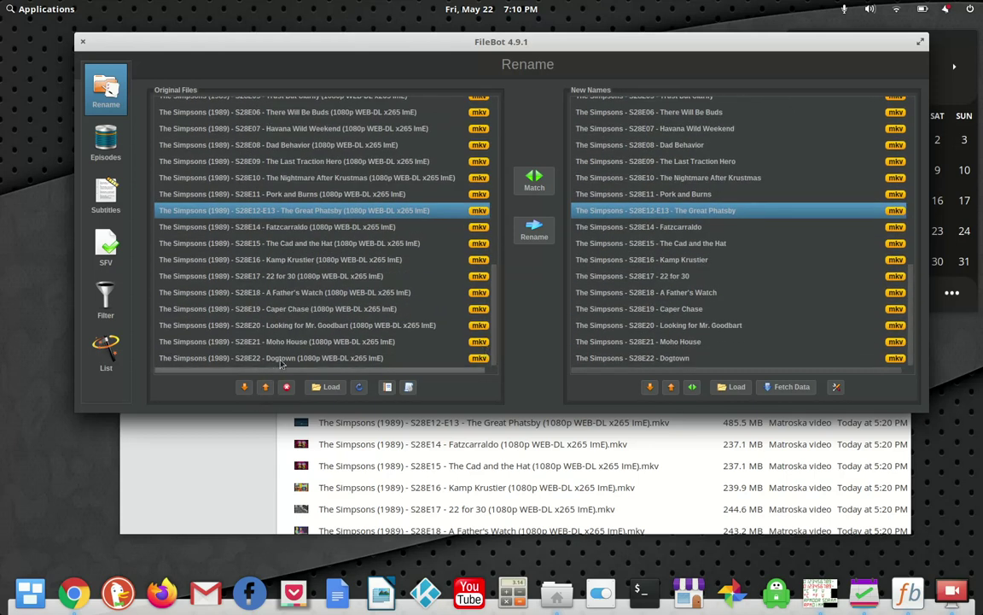
left_click(534, 229)
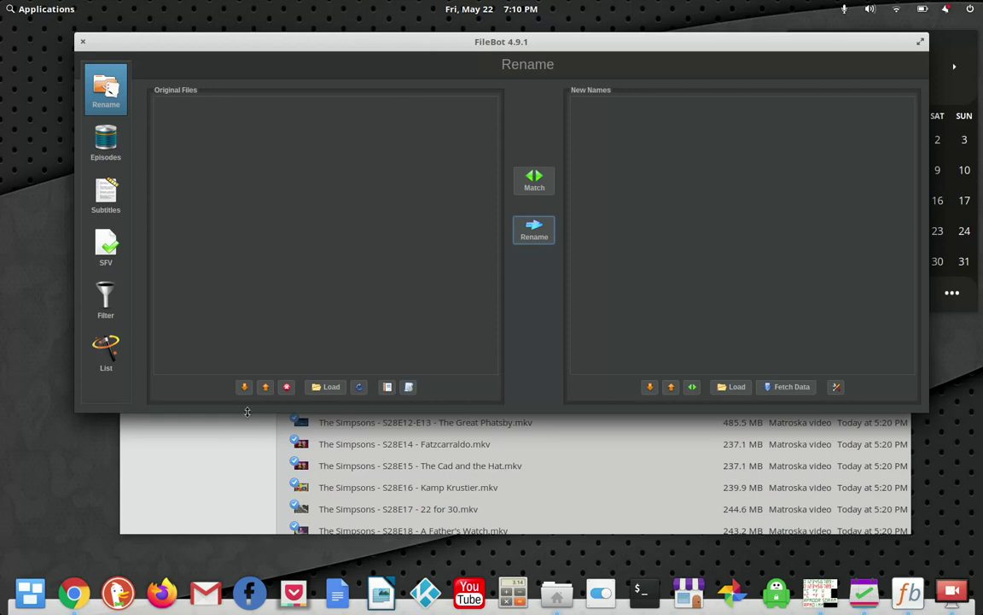
Switch to the file manager and check the renamed episode files in the Season 28 and Season 27 folders
left_click(228, 443)
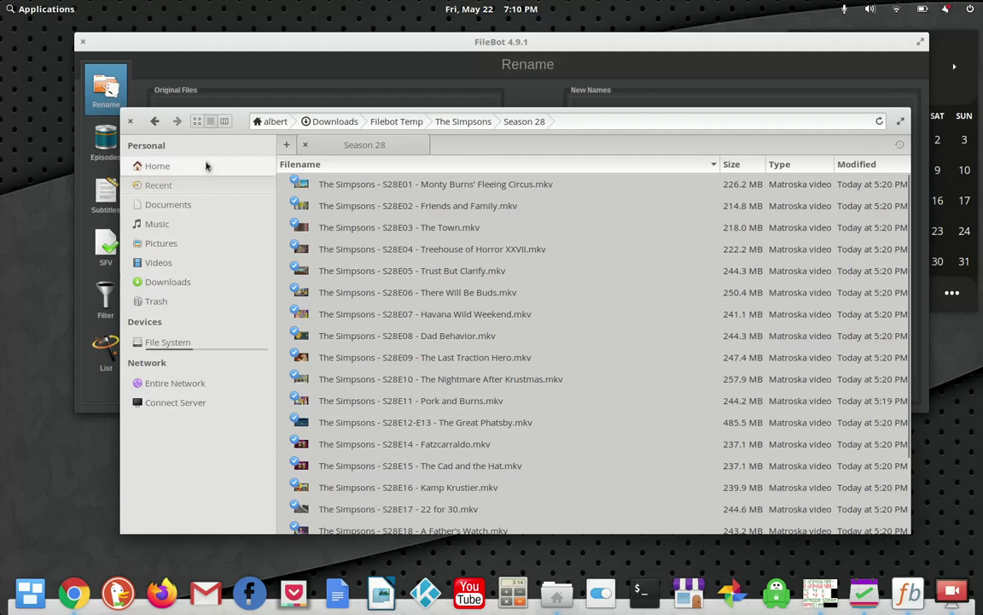
left_click(439, 122)
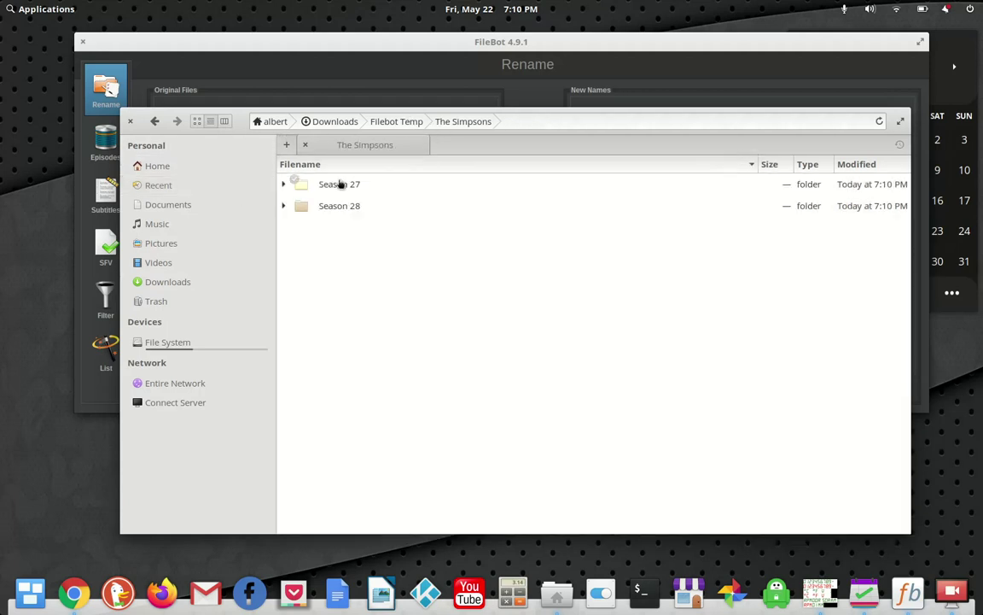
left_click(340, 184)
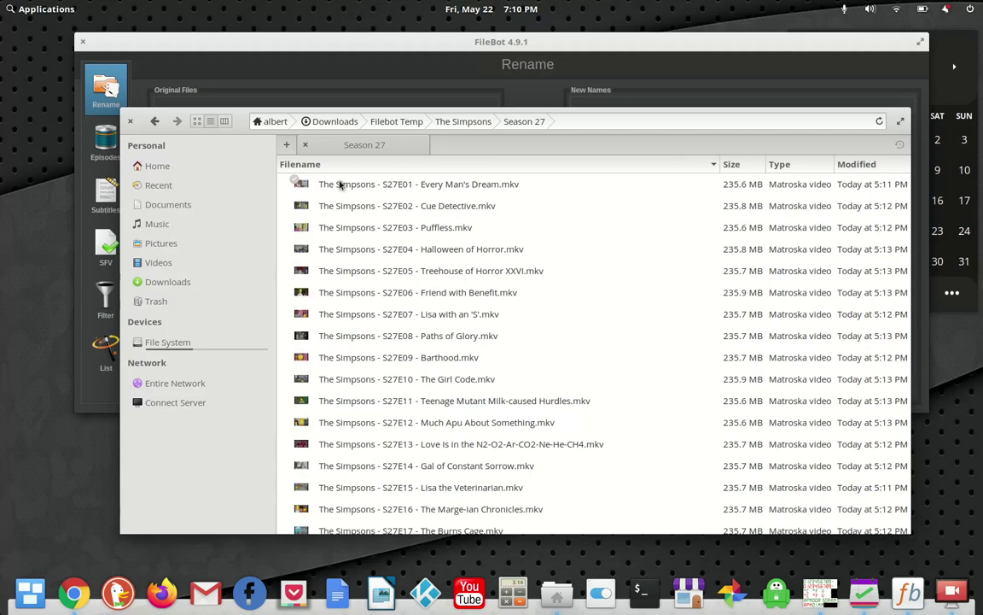
left_click(154, 122)
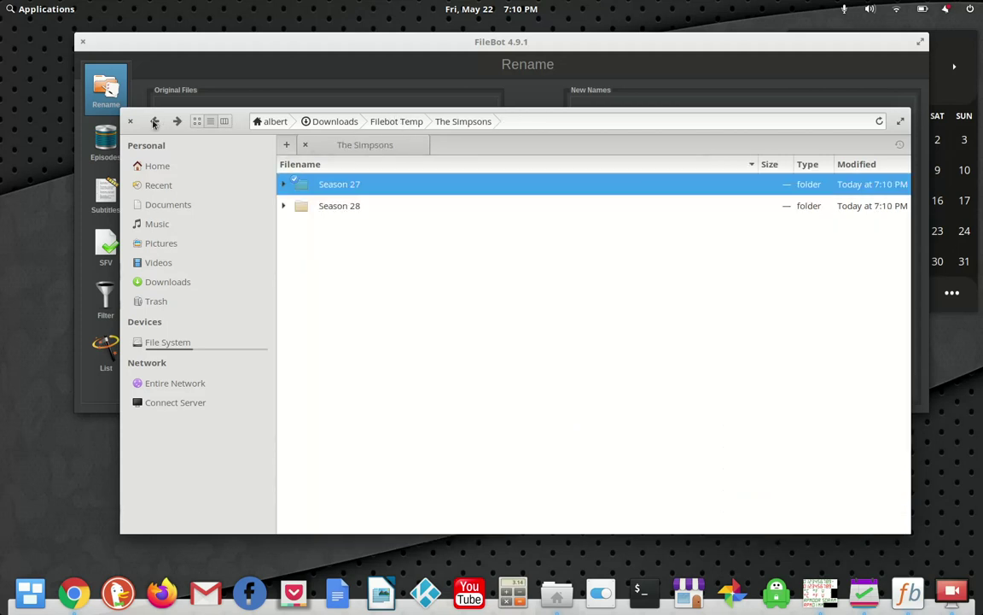
Go up from The Simpsons to the Filebot Temp folder in the file manager
left_click(398, 122)
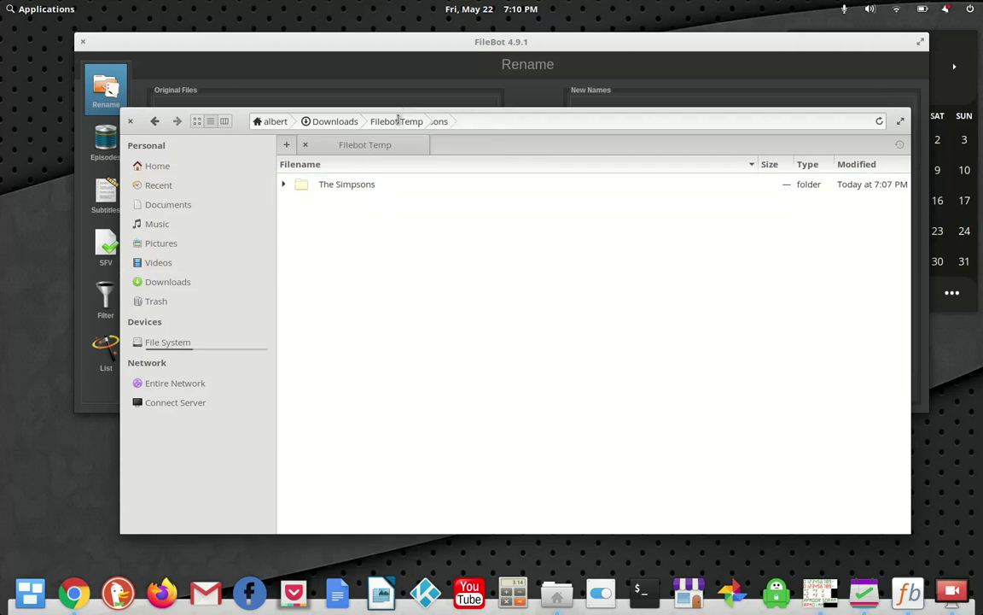
right_click(374, 192)
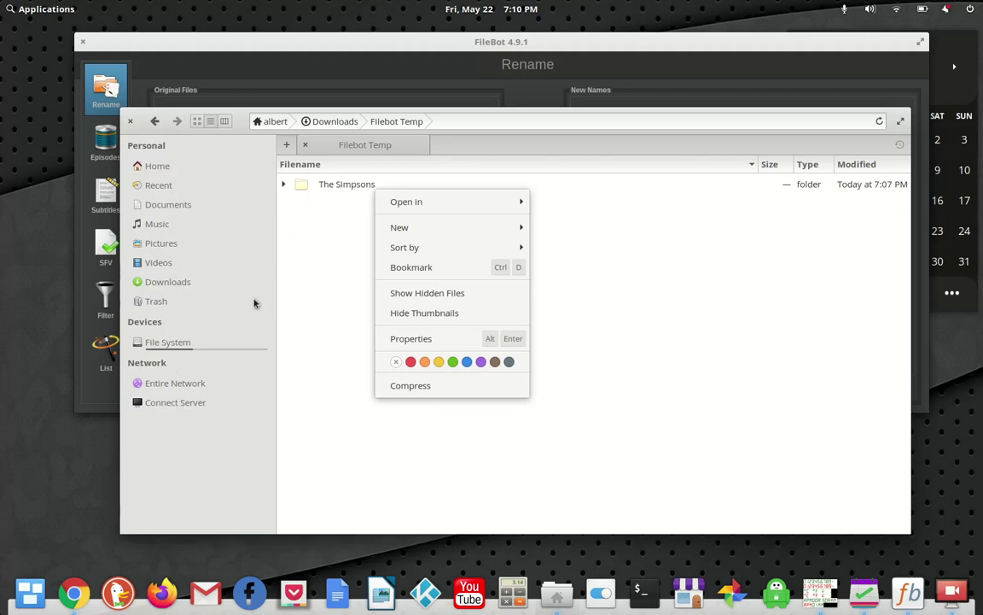
left_click(325, 289)
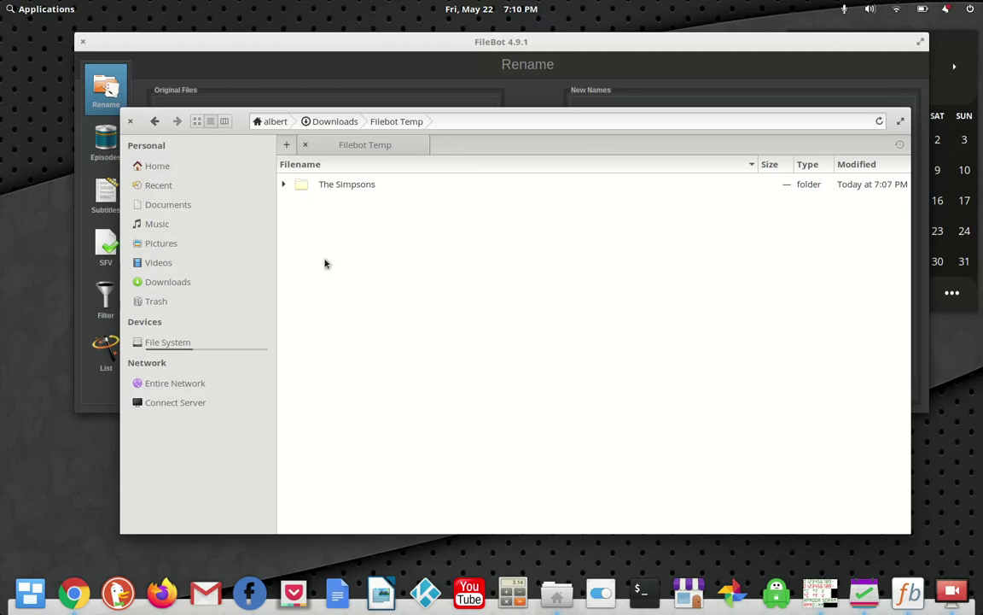
Switch to FileBot and look over its rename options and the presets available for the original files
left_click(367, 46)
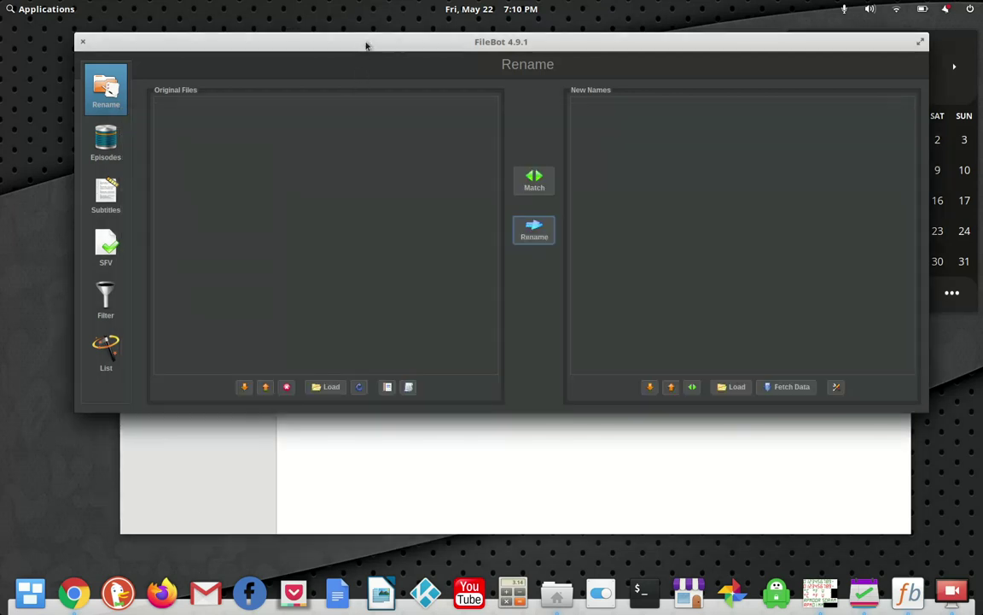
left_click(836, 386)
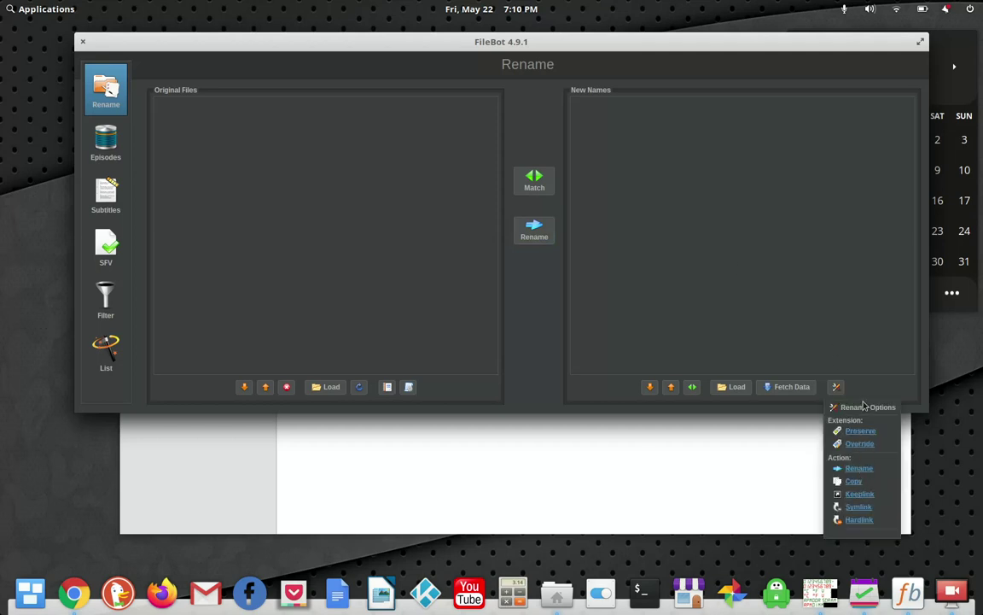
left_click(868, 311)
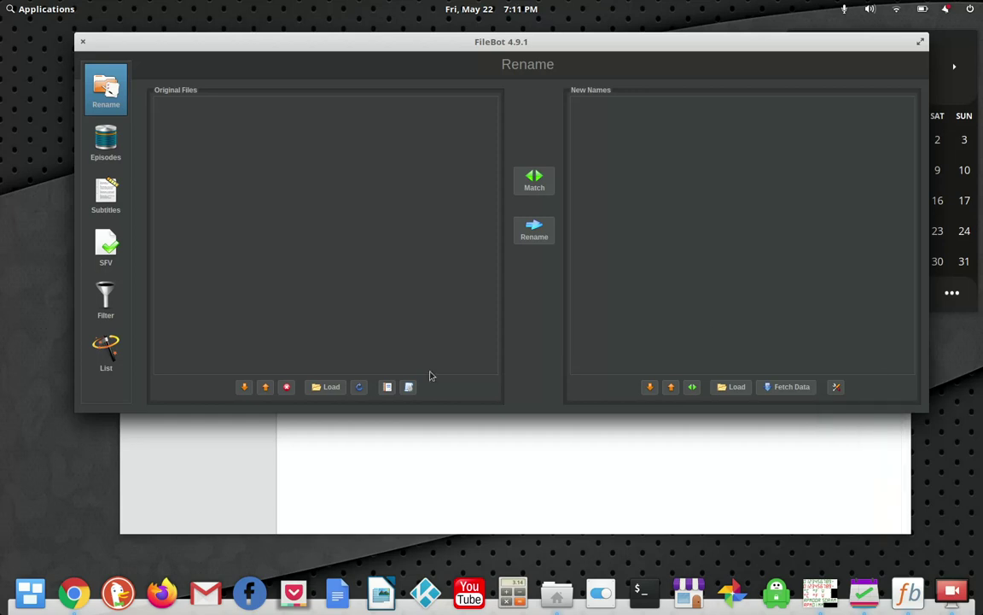
left_click(409, 387)
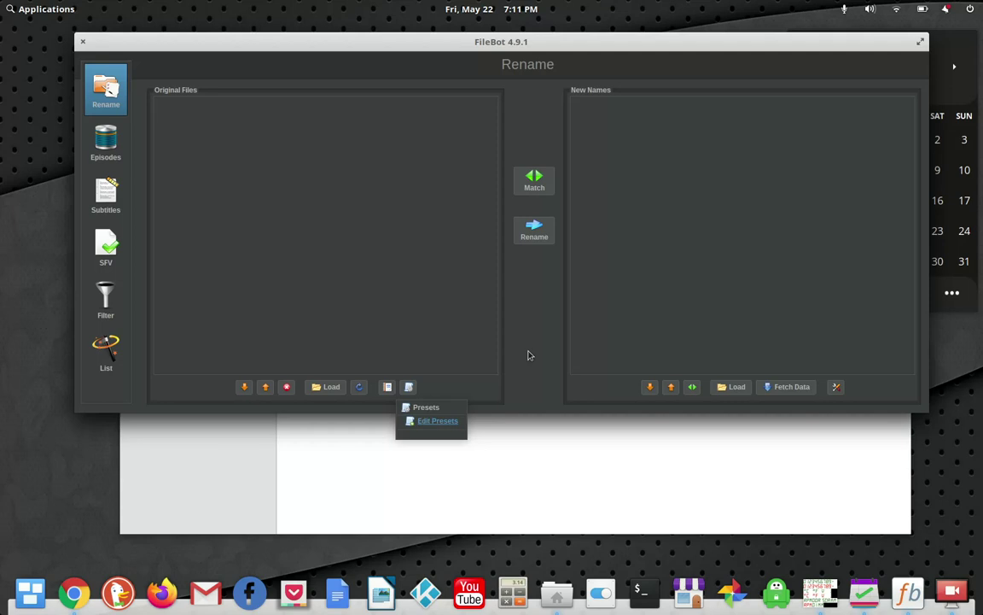
key("Escape")
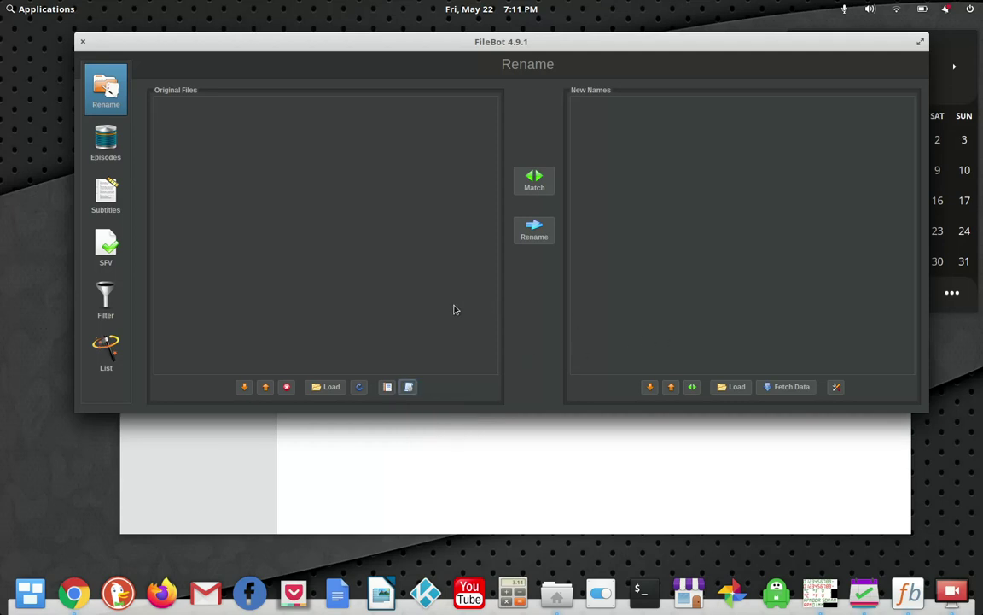
Load the Downloads/Filebot Temp/The Simpsons folder again as the original files
left_click(530, 235)
left_click(314, 387)
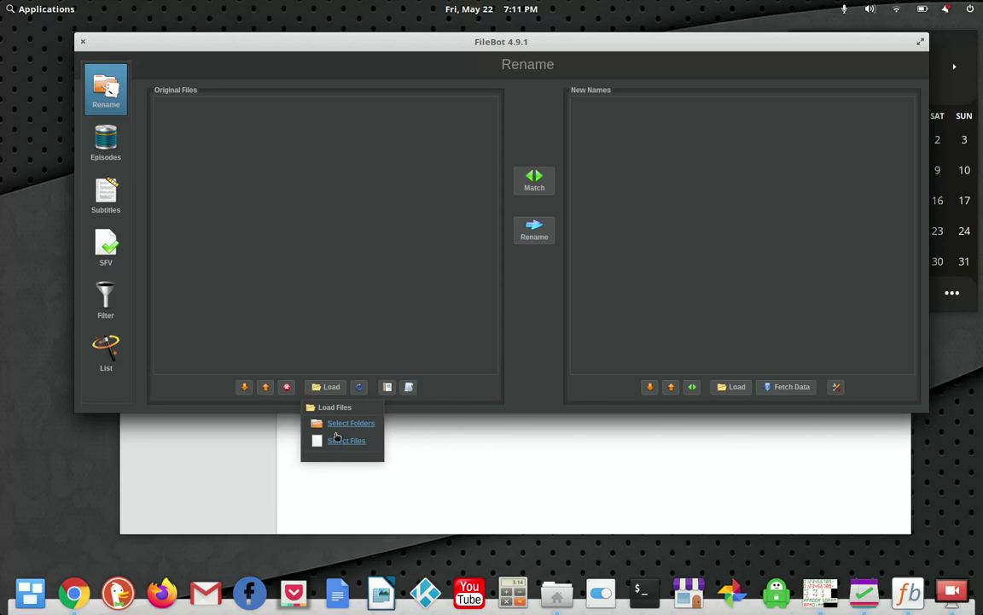
left_click(338, 438)
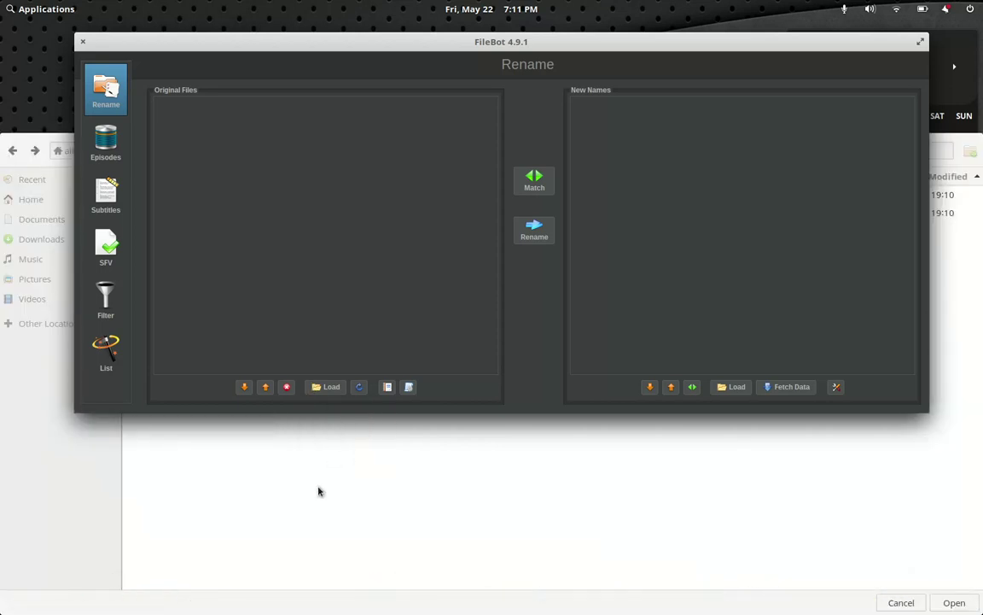
left_click(319, 490)
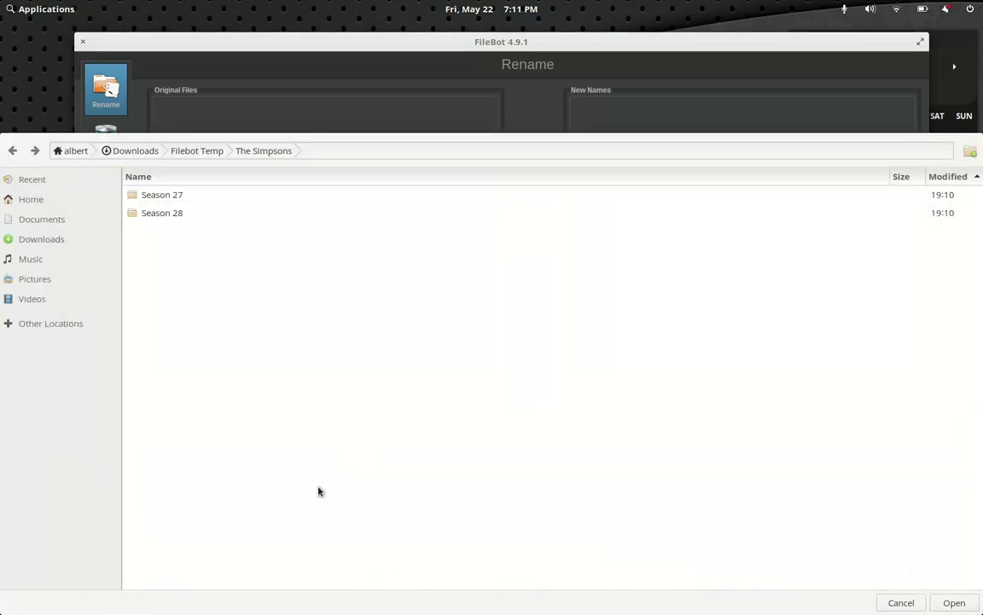
left_click(945, 602)
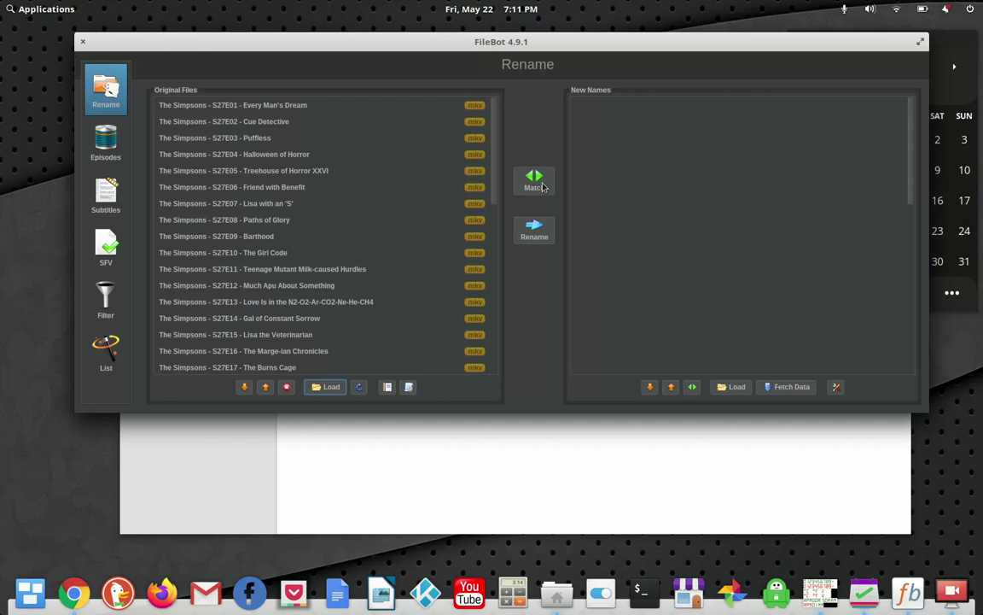
View the match mode, language and episode order in the matching preferences, leaving without changes
left_click(541, 186)
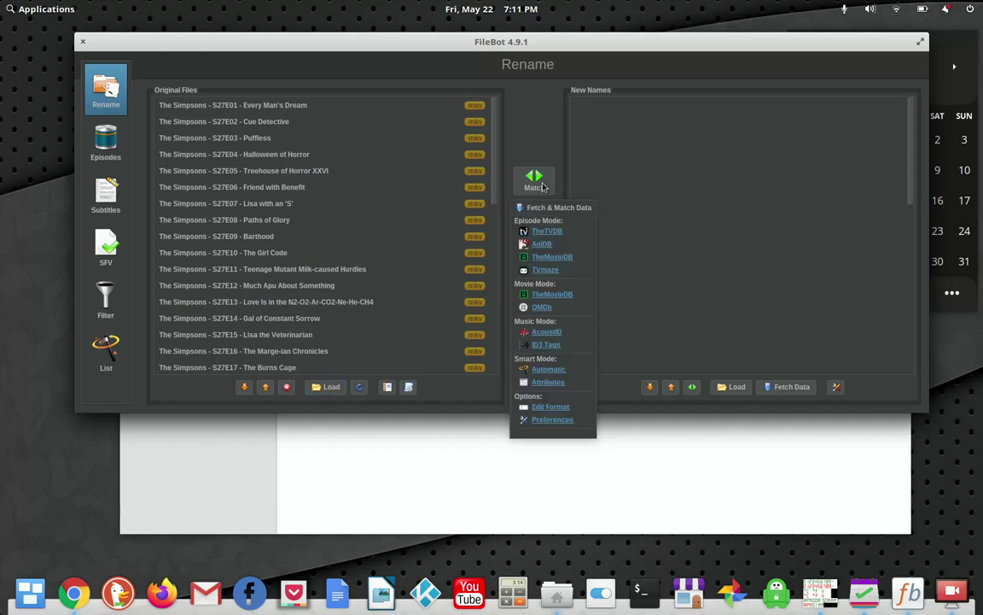
left_click(547, 421)
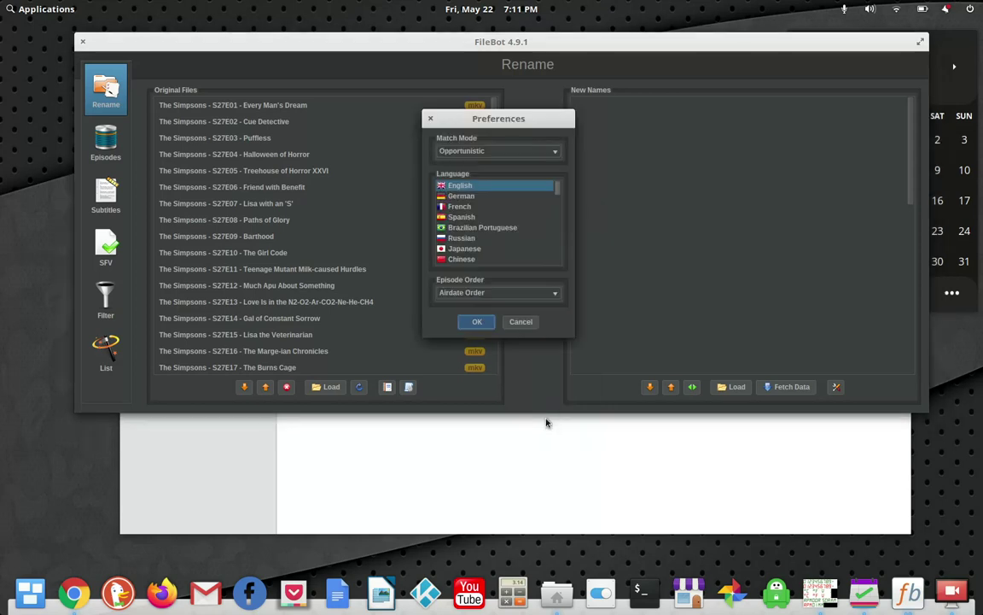
left_click(513, 324)
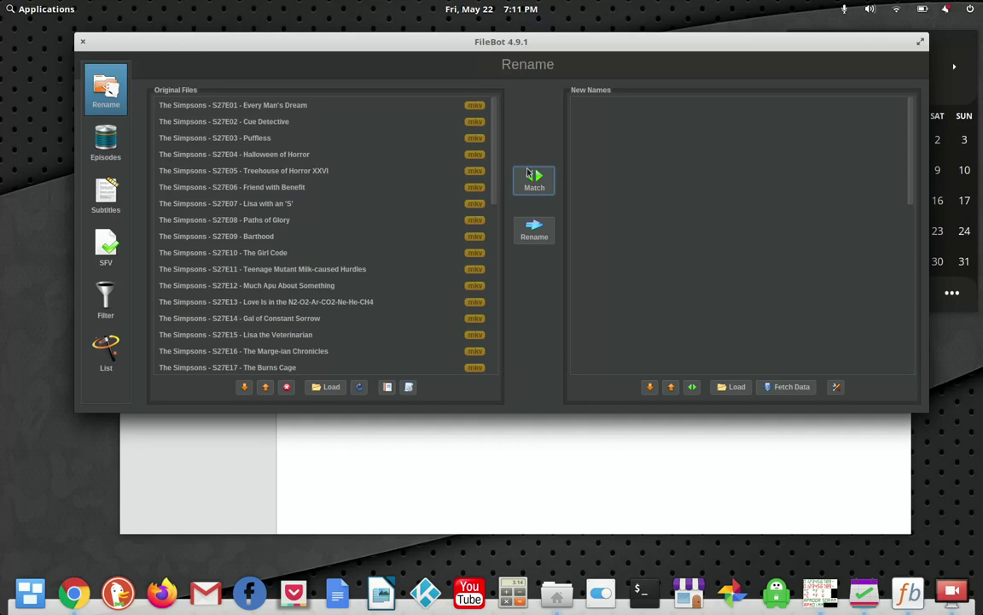
Review the episode naming format and its examples, keeping {n} - {s00e00} - {t}
left_click(532, 177)
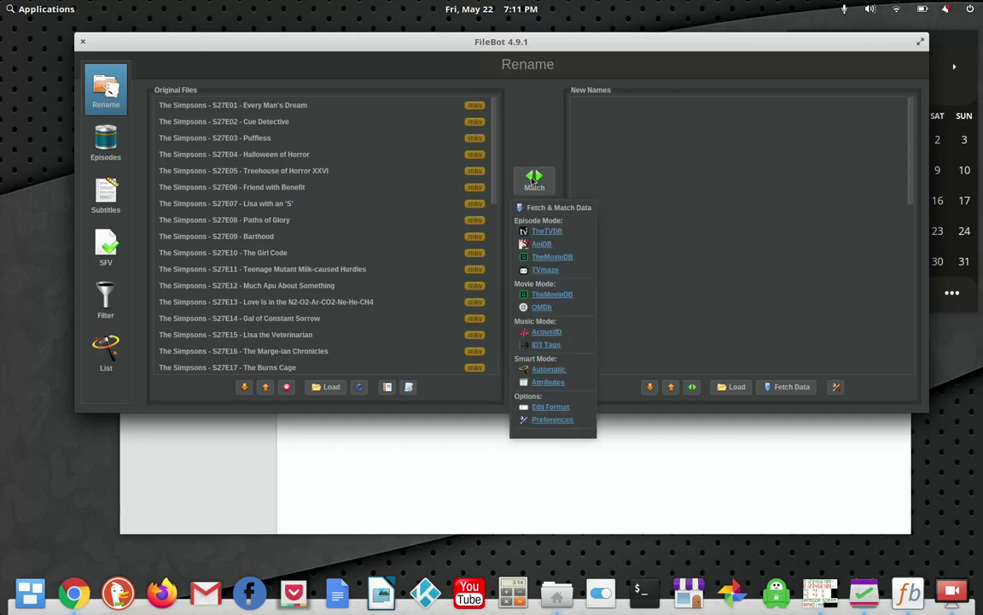
left_click(546, 408)
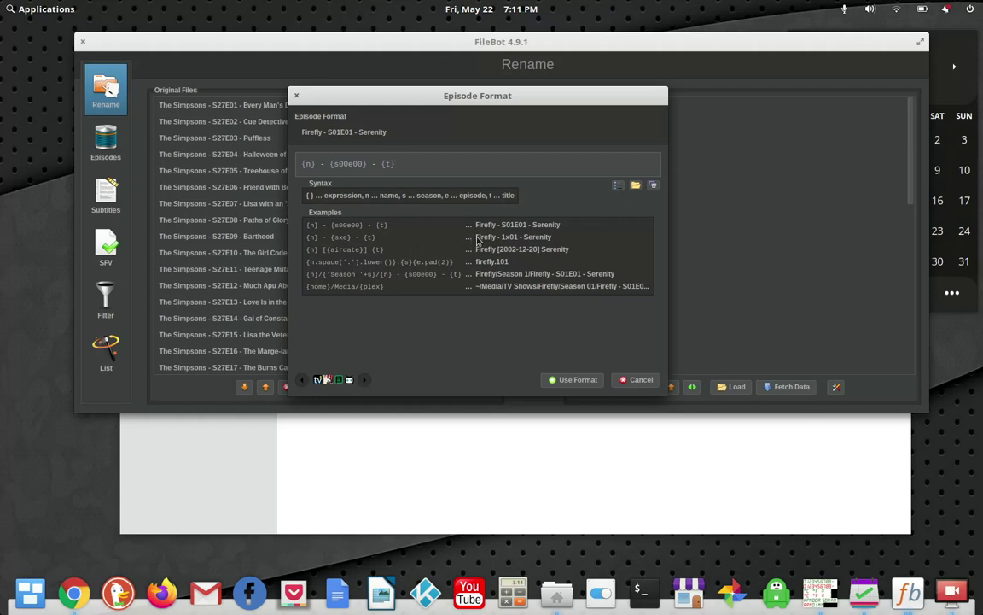
left_click(579, 380)
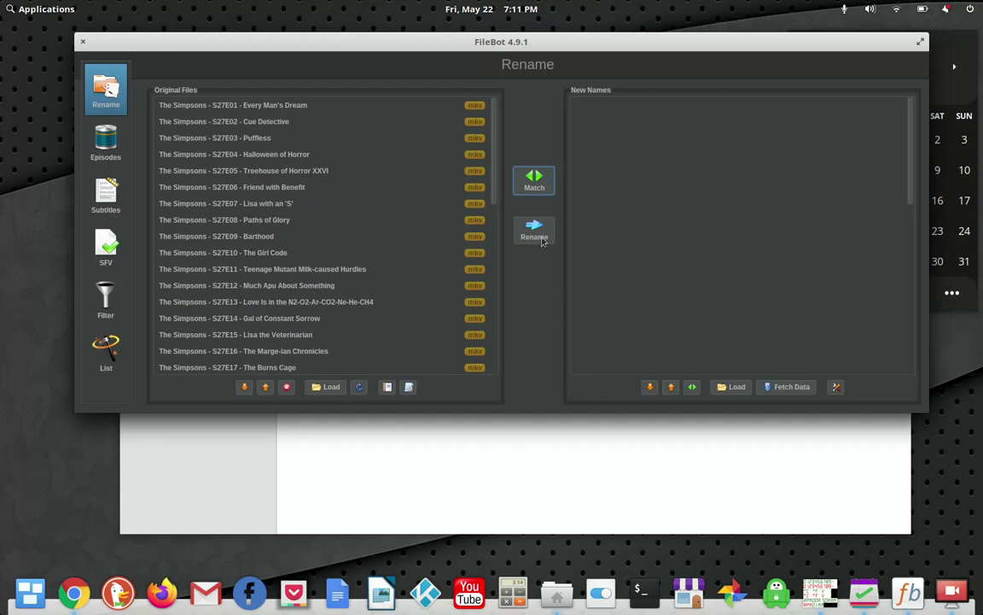
Preview the example episode format {n} - {sxe} - {t} and return to {n} - {s00e00} - {t} as the format in use
left_click(531, 181)
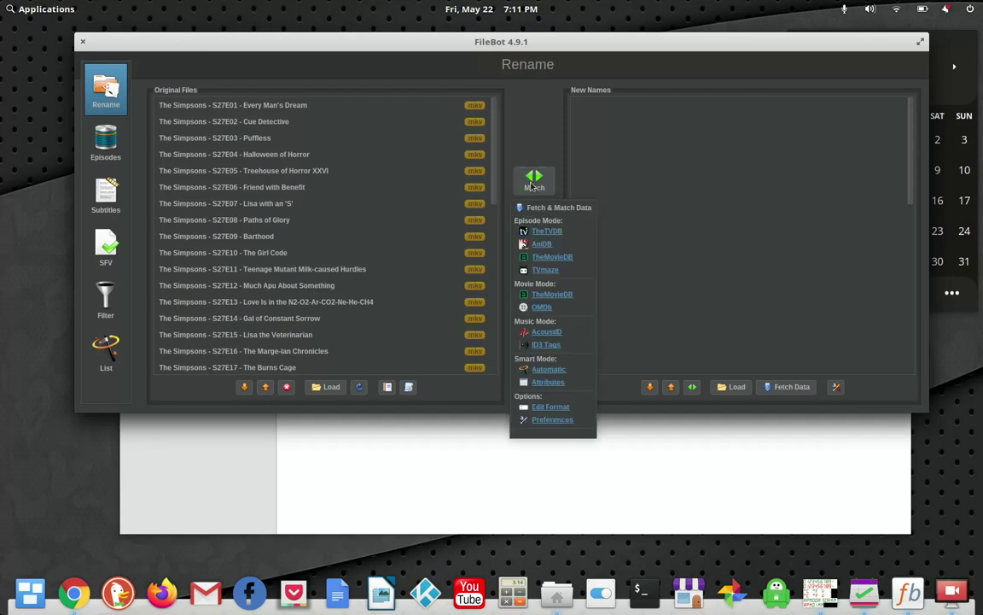
left_click(549, 408)
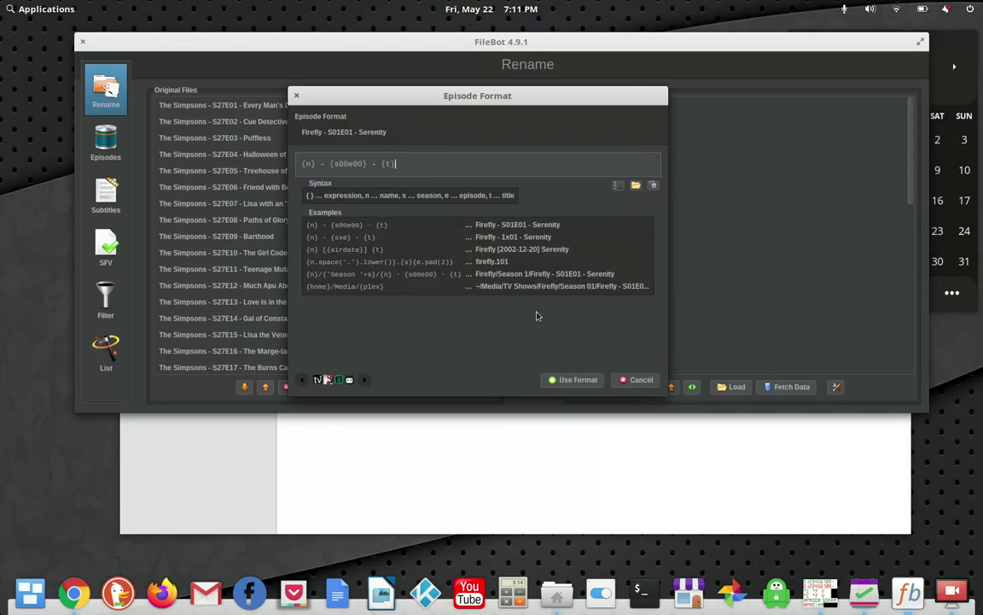
left_click(366, 239)
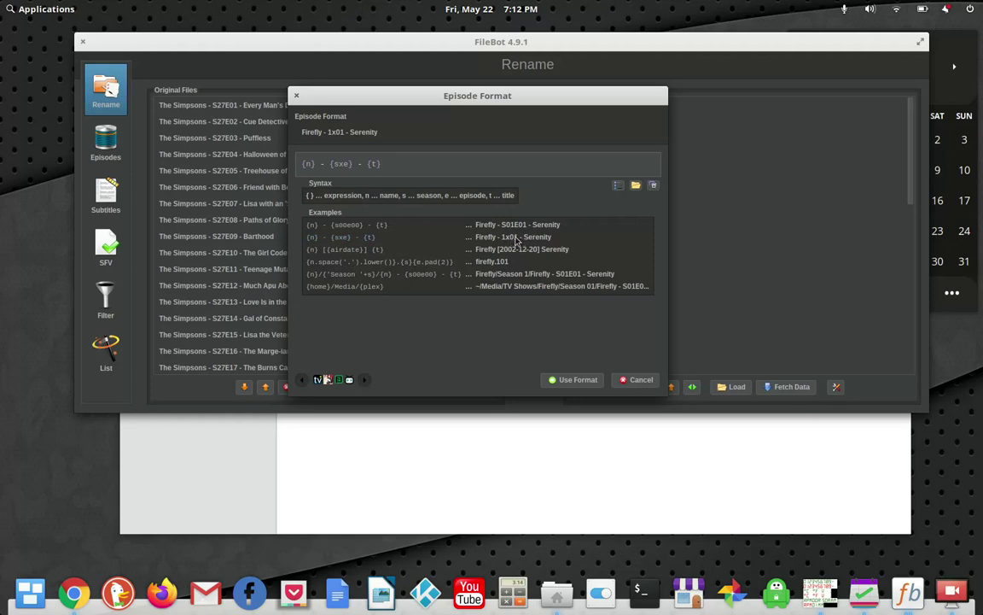
left_click(349, 226)
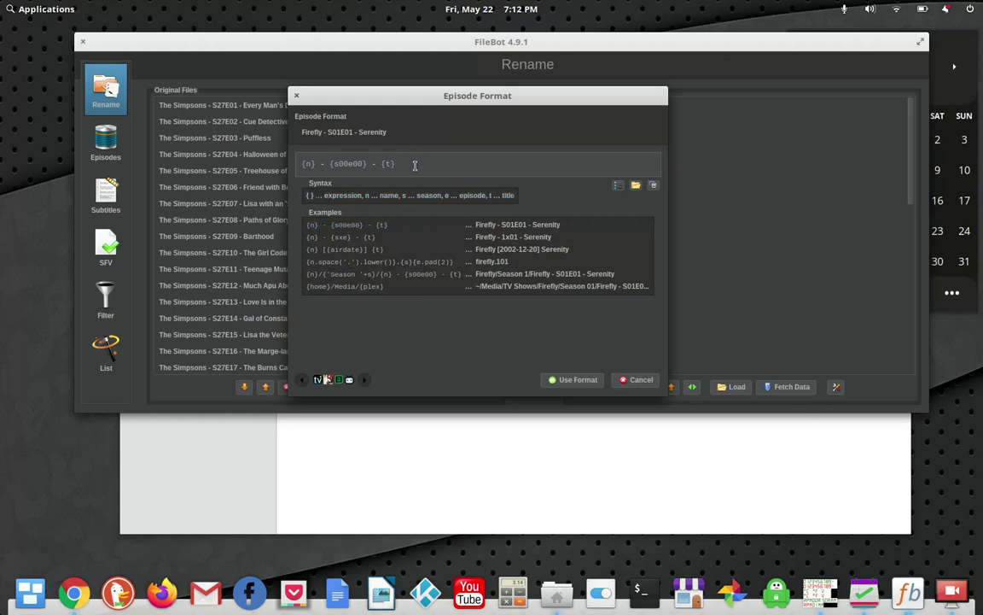
left_click(576, 382)
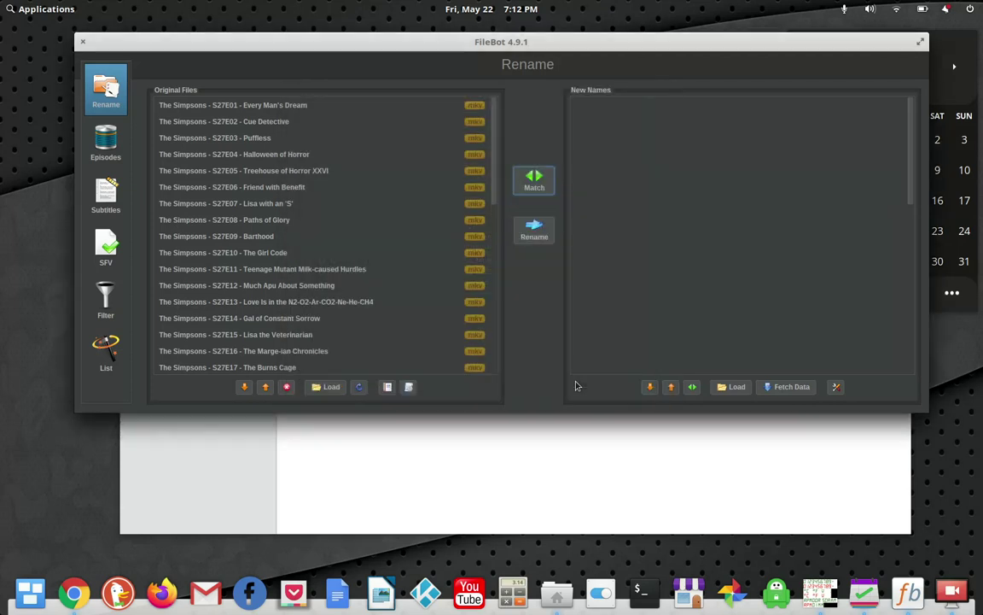
Match the loaded Simpsons files against TheTVDB in episode mode and check the resulting name pairs
left_click(535, 181)
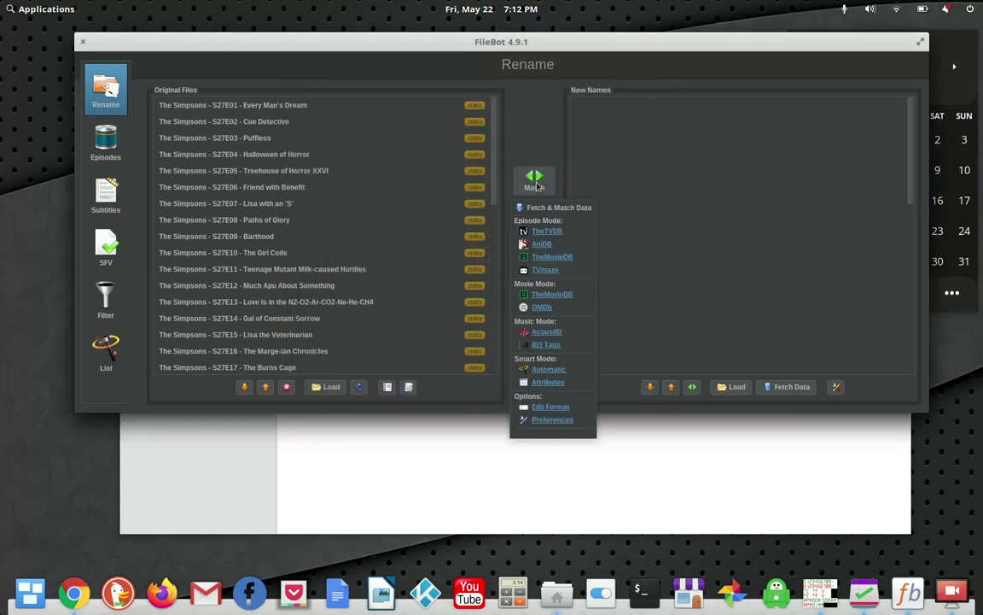
left_click(545, 232)
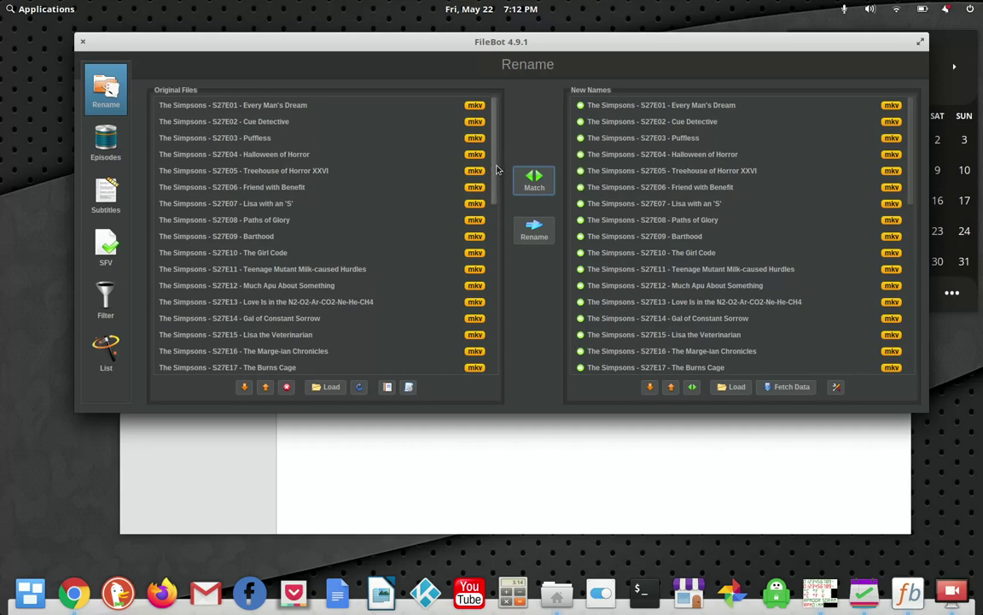
left_click_drag(498, 169, 496, 53)
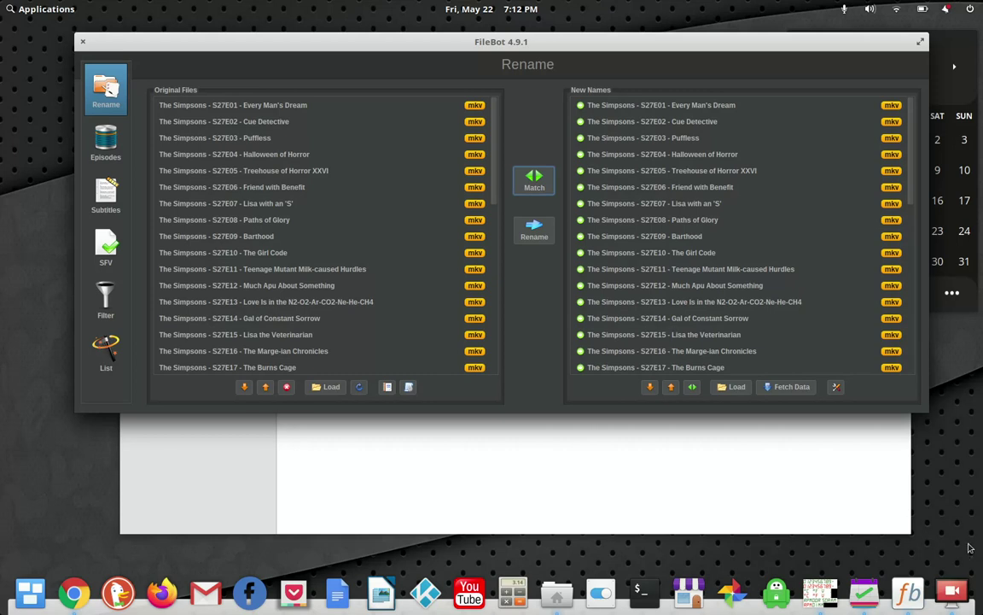
left_click(953, 595)
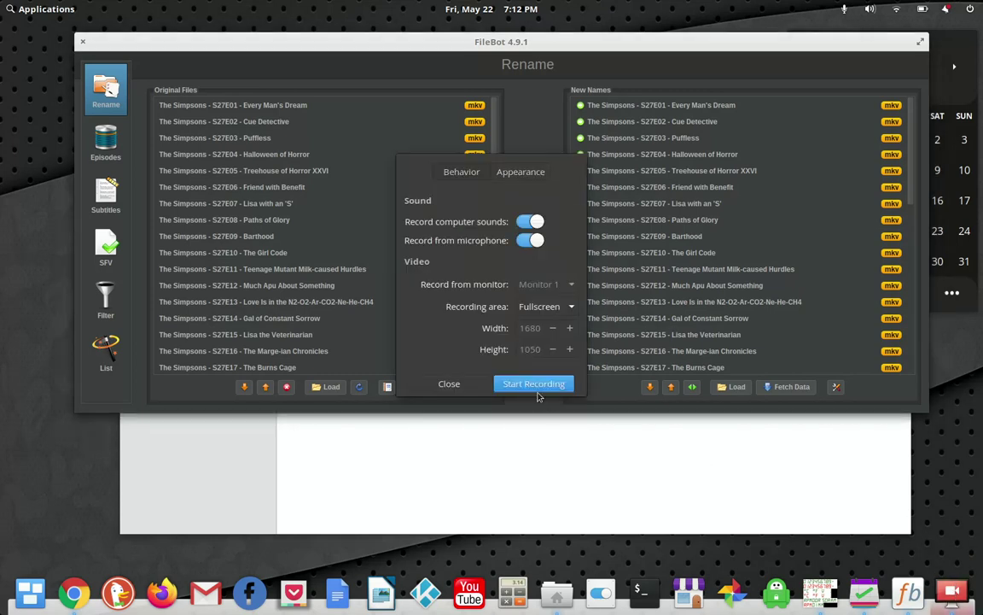